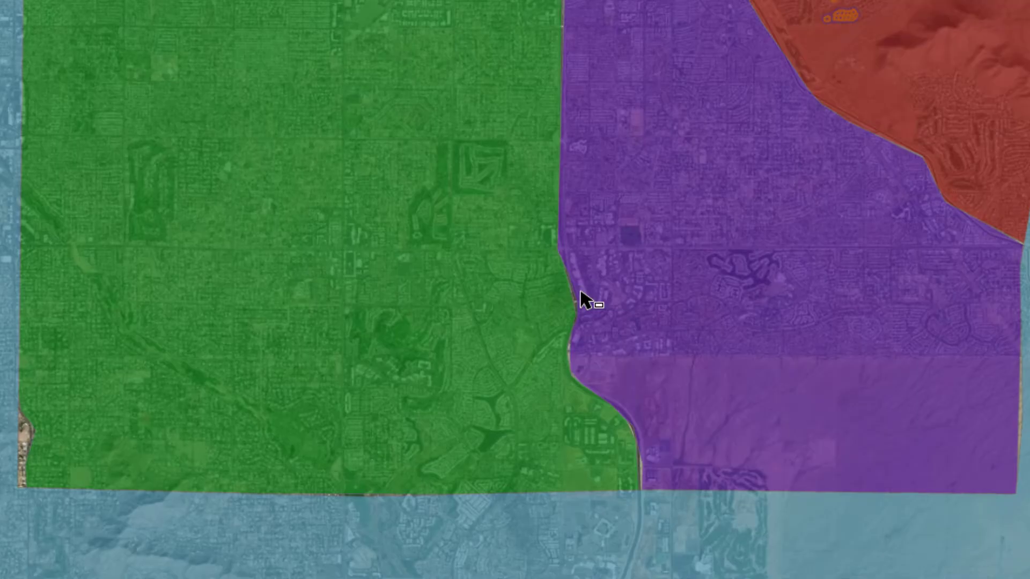
Step: Zoom in on the residential street with the yellow parcel outlines on the aerial imagery
{"action": "scroll", "coordinate": [577, 298], "scroll_direction": "up", "scroll_amount": 5}
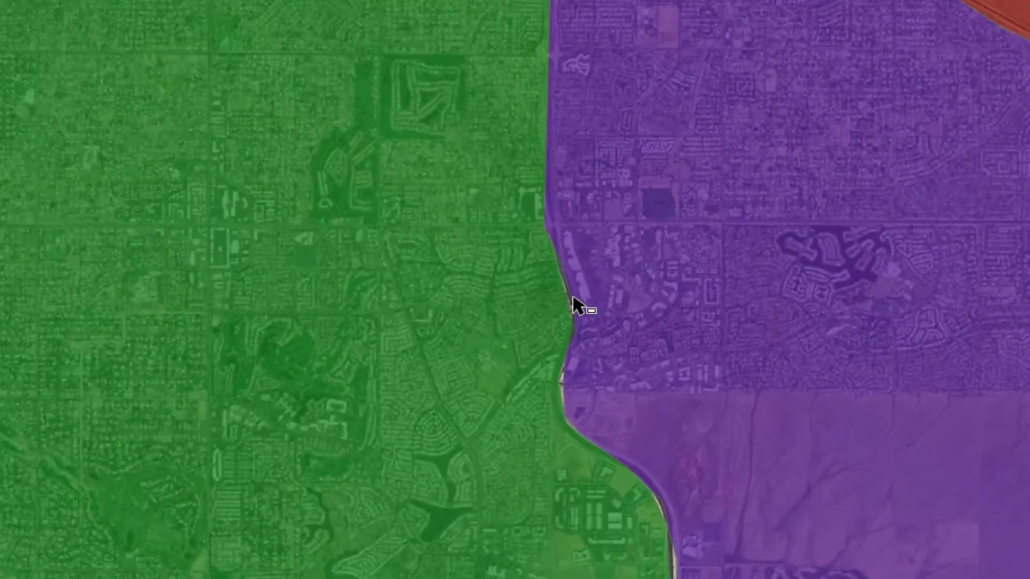
{"action": "scroll", "coordinate": [572, 298], "scroll_direction": "up", "scroll_amount": 5}
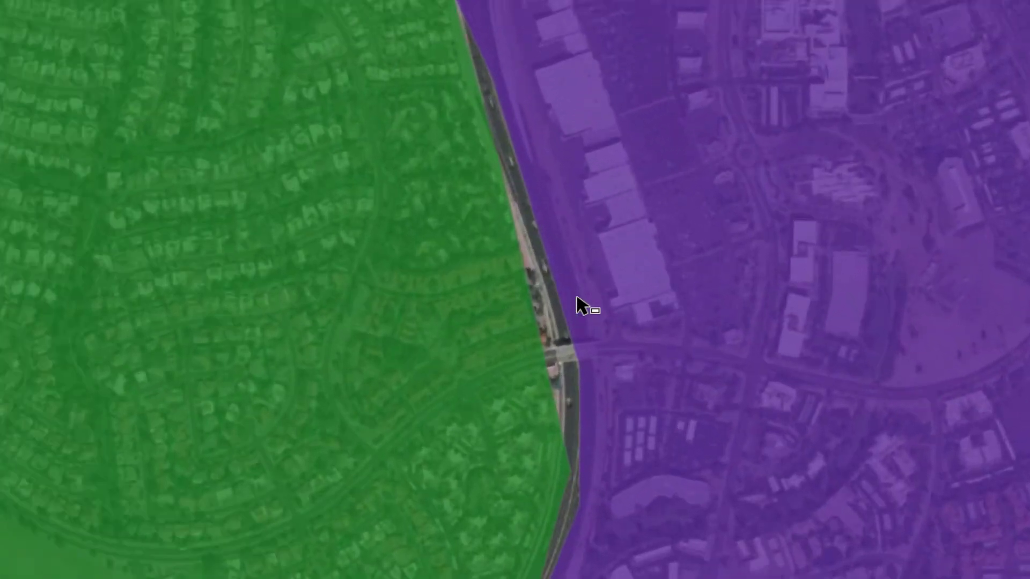
{"action": "scroll", "coordinate": [577, 299], "scroll_direction": "up", "scroll_amount": 2}
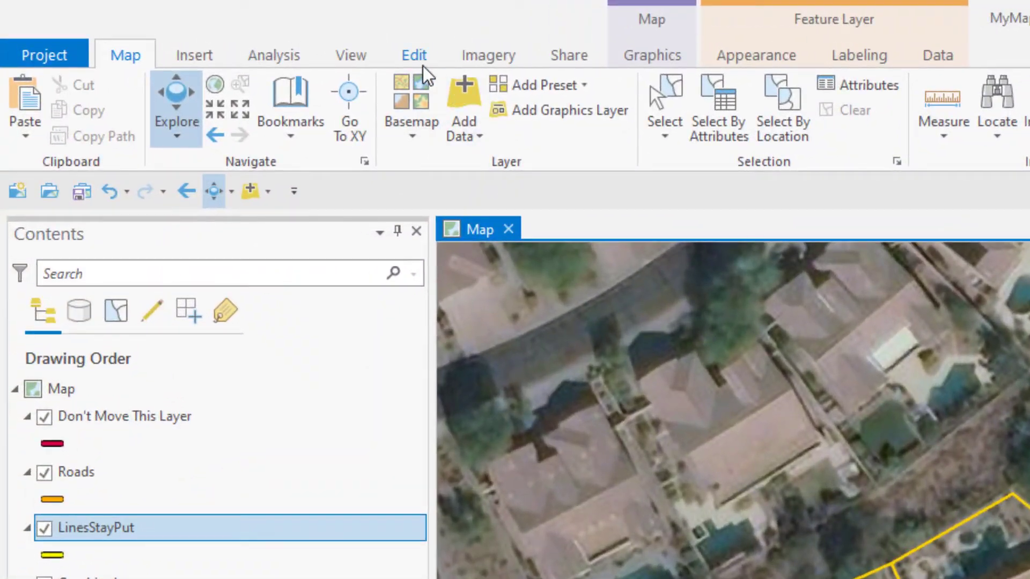
Step: Open Align Features from Edit > Modify and set its selection shape to Rectangle
{"action": "left_click", "coordinate": [418, 60]}
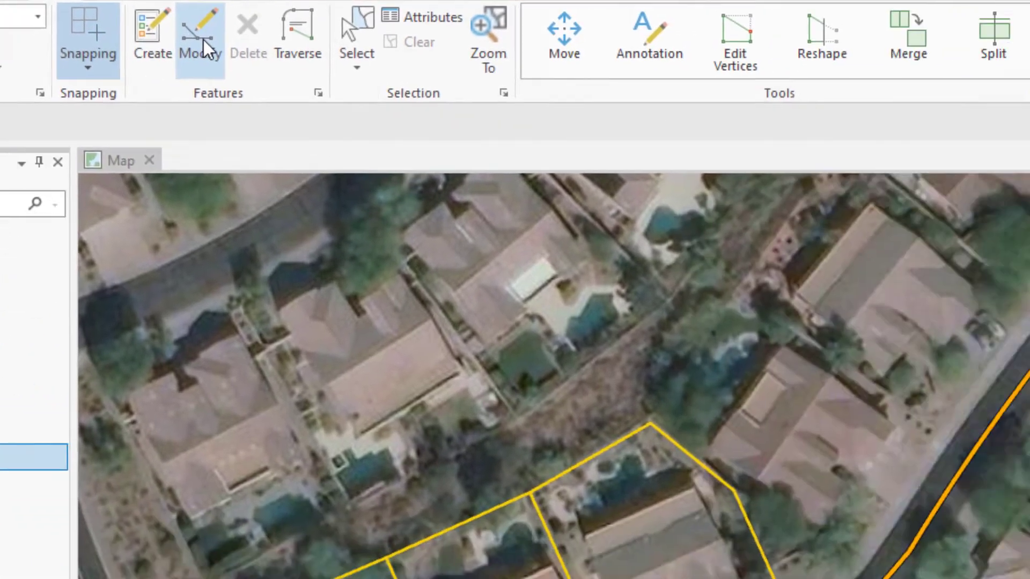
{"action": "left_click", "coordinate": [205, 51]}
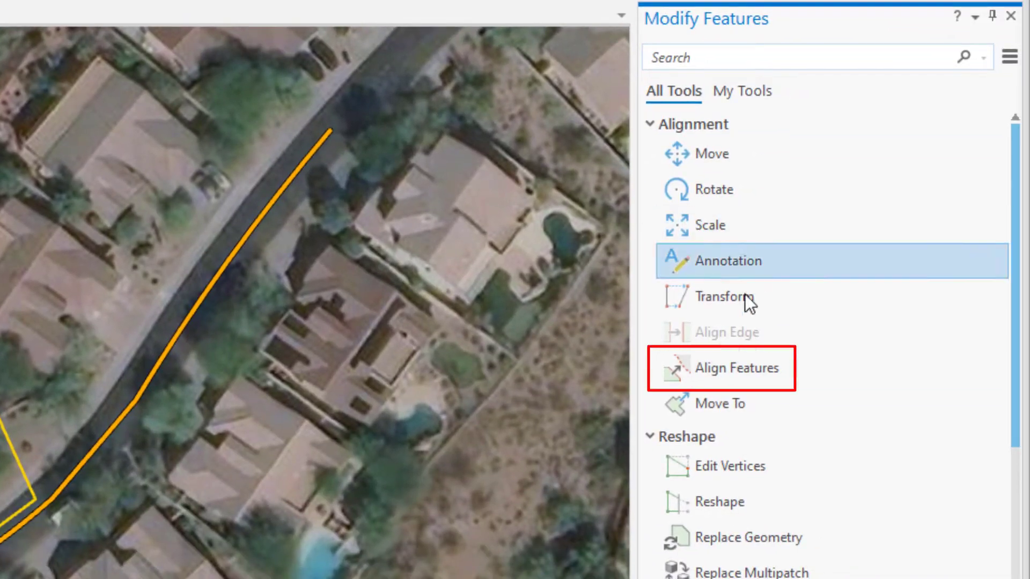
{"action": "left_click", "coordinate": [752, 368]}
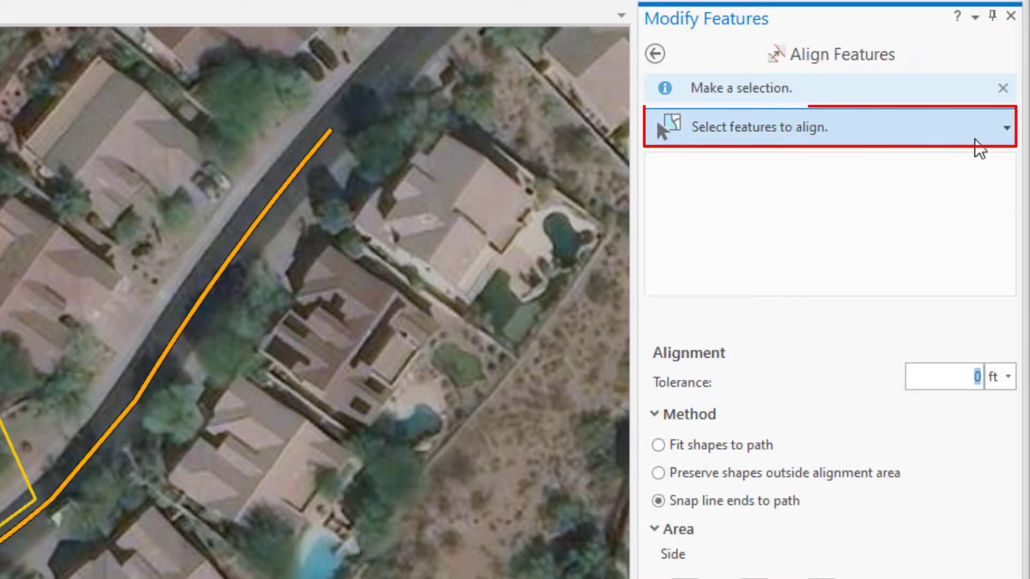
{"action": "left_click", "coordinate": [1005, 129]}
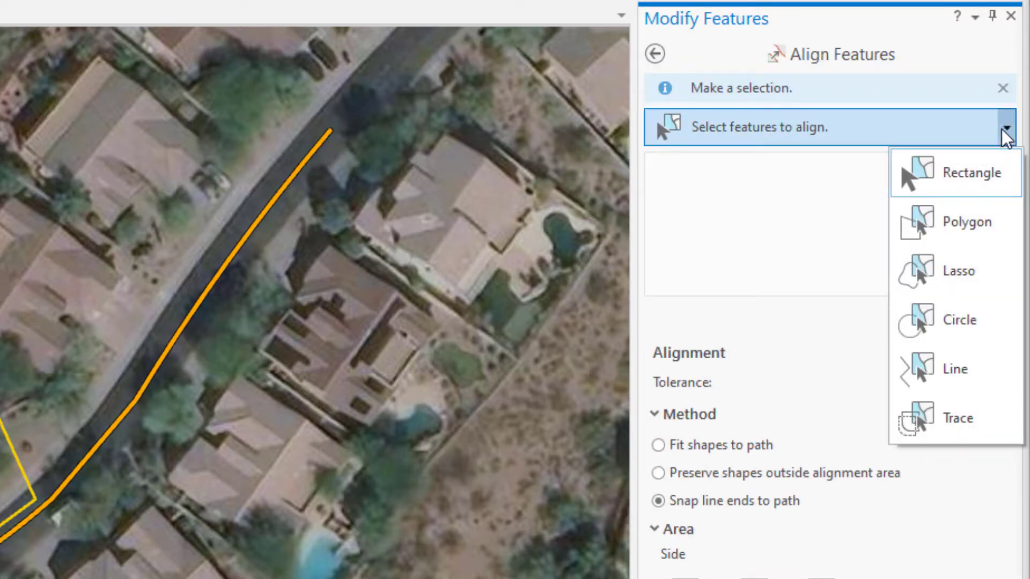
{"action": "left_click", "coordinate": [971, 177]}
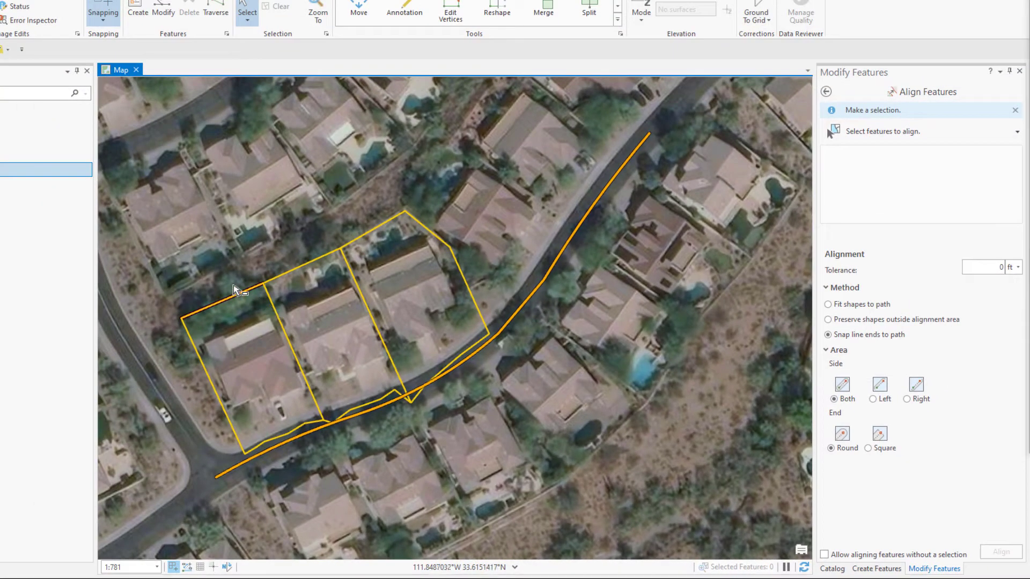
Step: Box-select the three parcels and the neighbouring Don't Move This Layer line
{"action": "left_click_drag", "start_coordinate": [233, 286], "coordinate": [408, 341]}
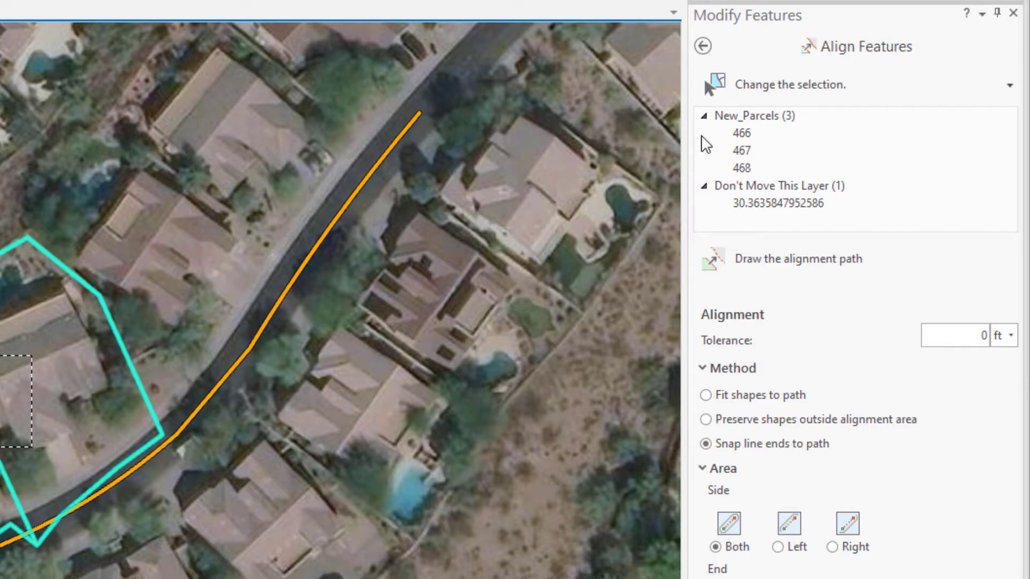
{"action": "left_click", "coordinate": [703, 116]}
{"action": "left_click", "coordinate": [704, 115]}
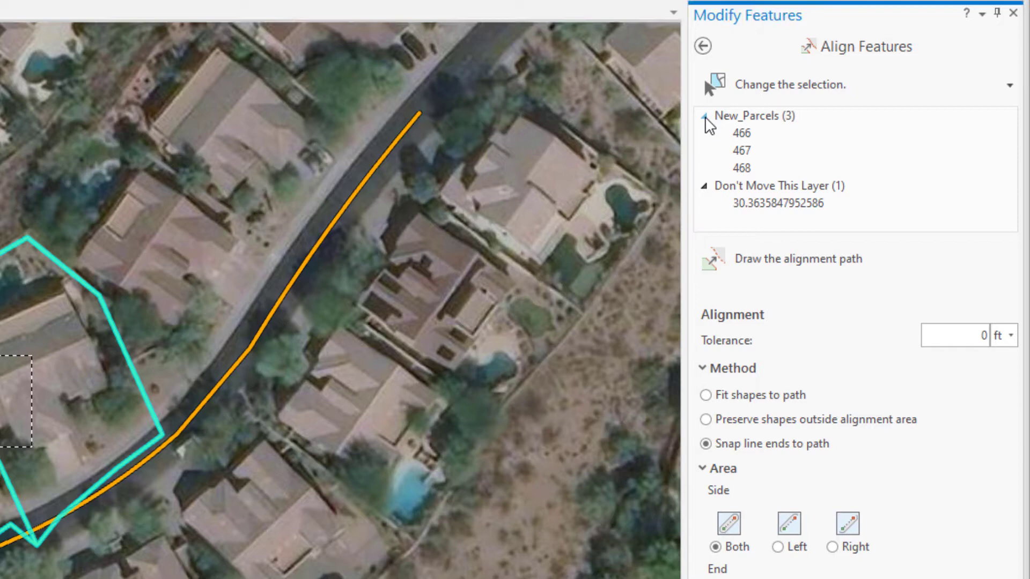
{"action": "left_click", "coordinate": [704, 186]}
{"action": "left_click", "coordinate": [704, 186]}
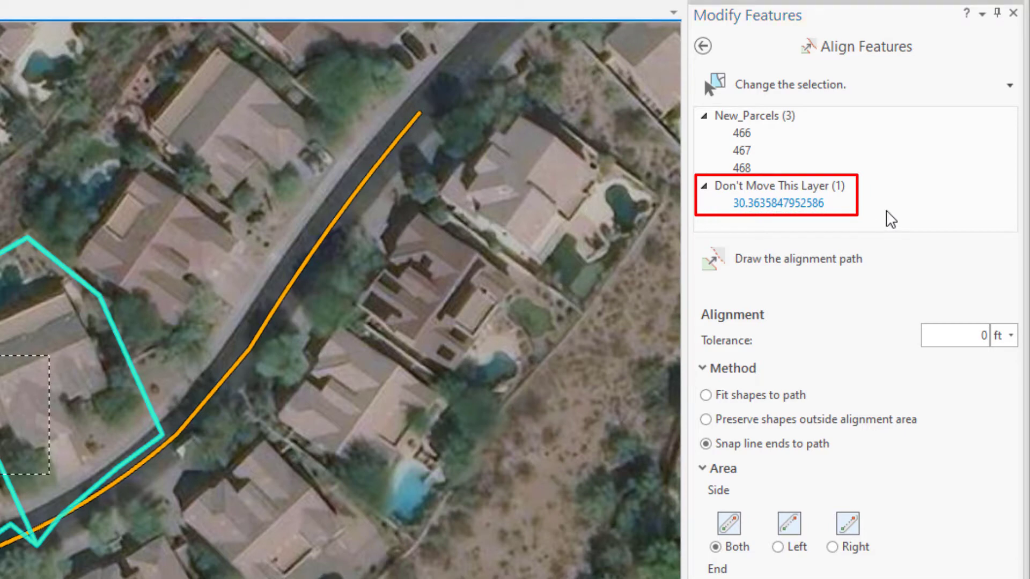
Step: Unselect the Don't Move This Layer line and start drawing the alignment path
{"action": "right_click", "coordinate": [777, 199]}
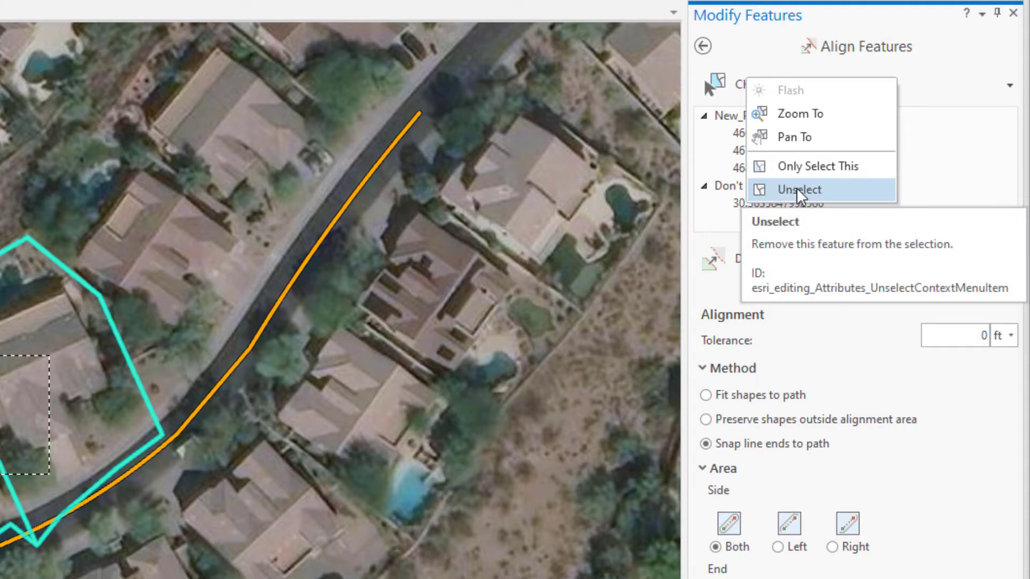
{"action": "left_click", "coordinate": [797, 189]}
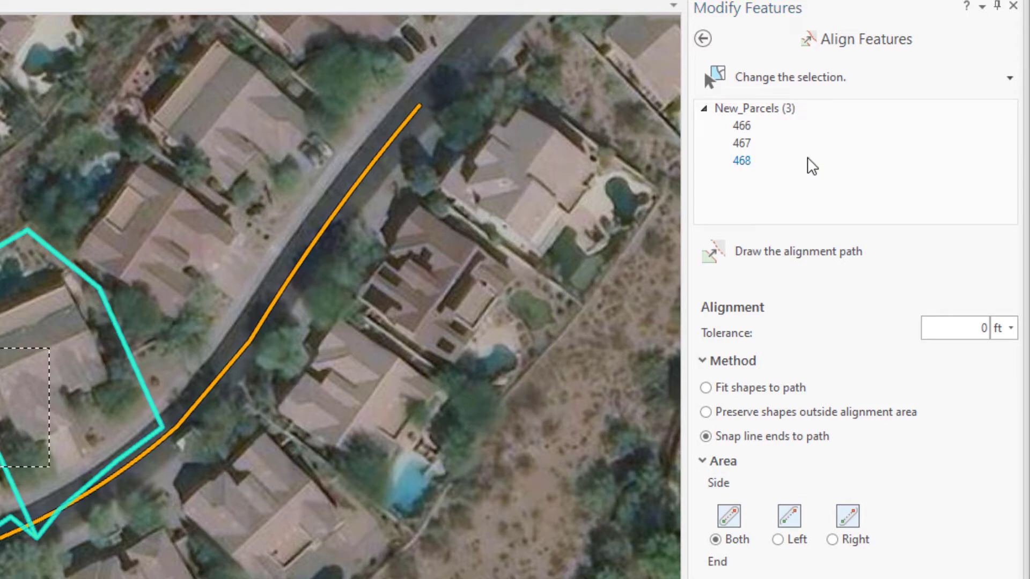
{"action": "left_click", "coordinate": [796, 252]}
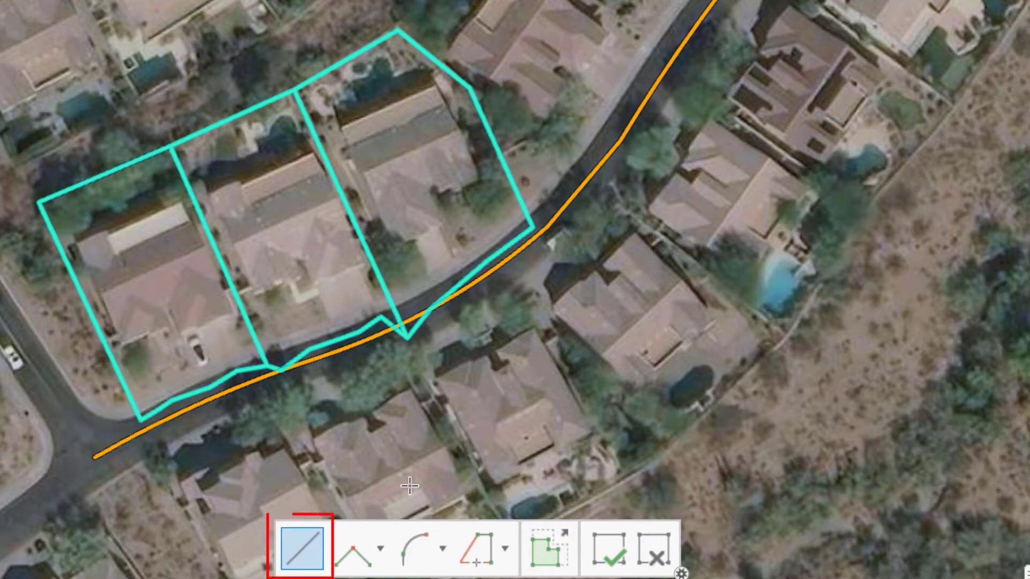
Step: Trace the alignment path along the orange Roads line from its lower to upper end and finish it
{"action": "left_click", "coordinate": [379, 546]}
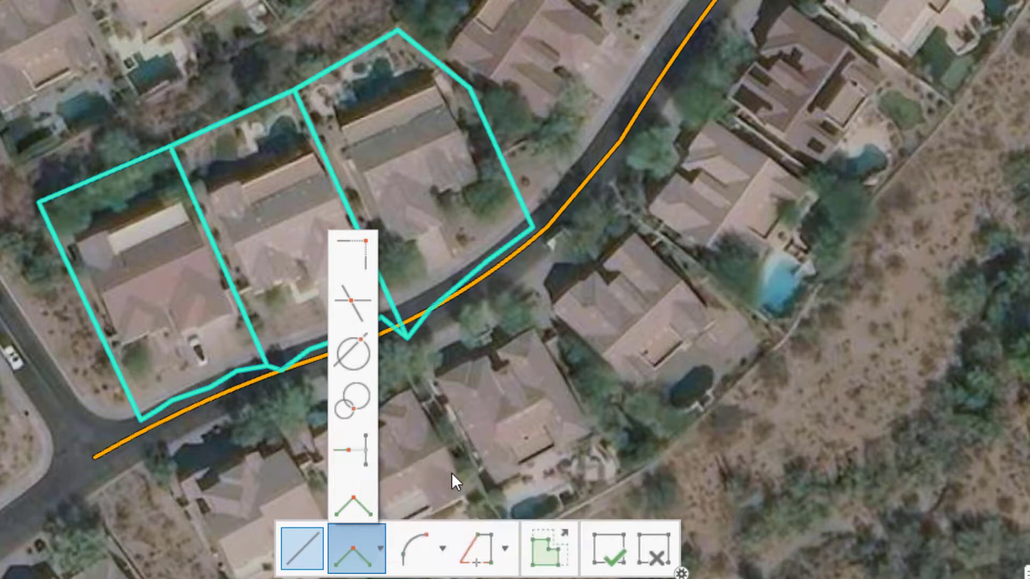
{"action": "left_click", "coordinate": [477, 547]}
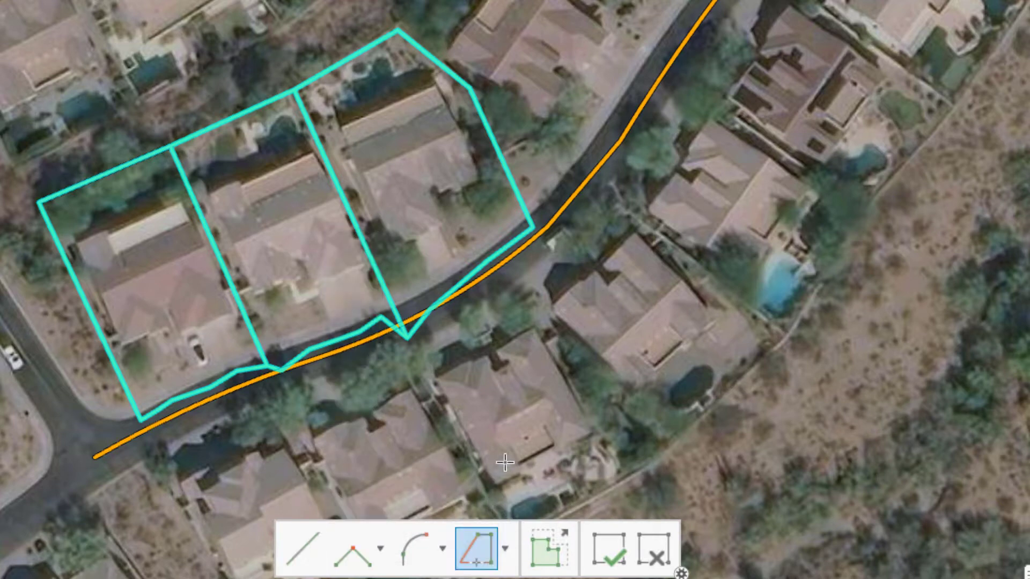
{"action": "left_click", "coordinate": [92, 457]}
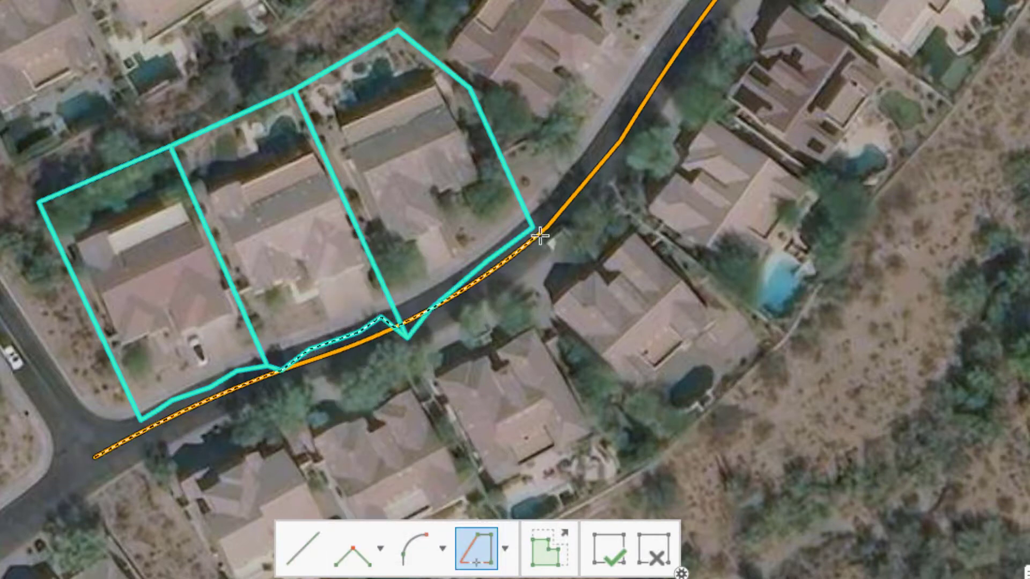
{"action": "left_click", "coordinate": [819, 2]}
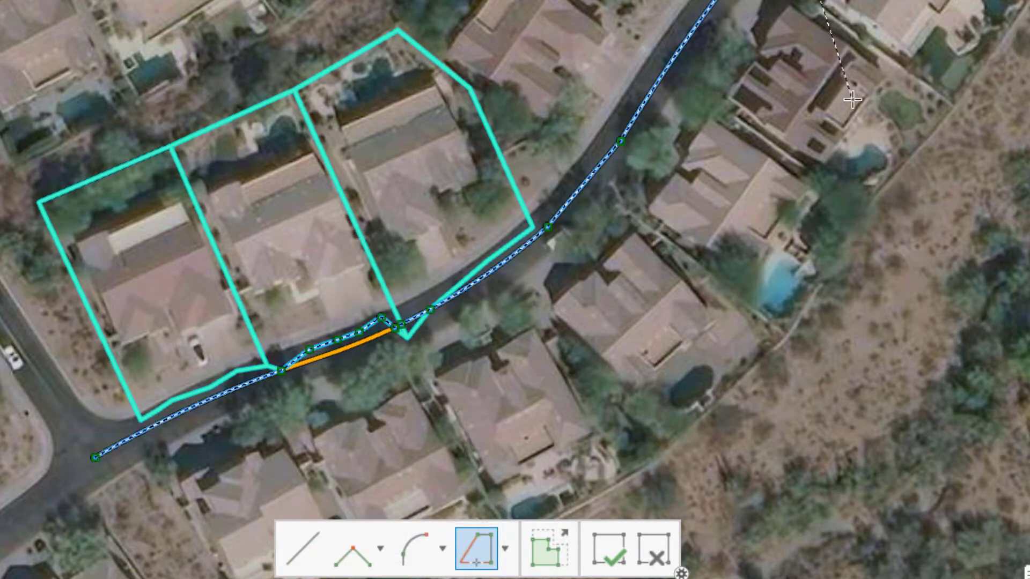
{"action": "left_click", "coordinate": [617, 551]}
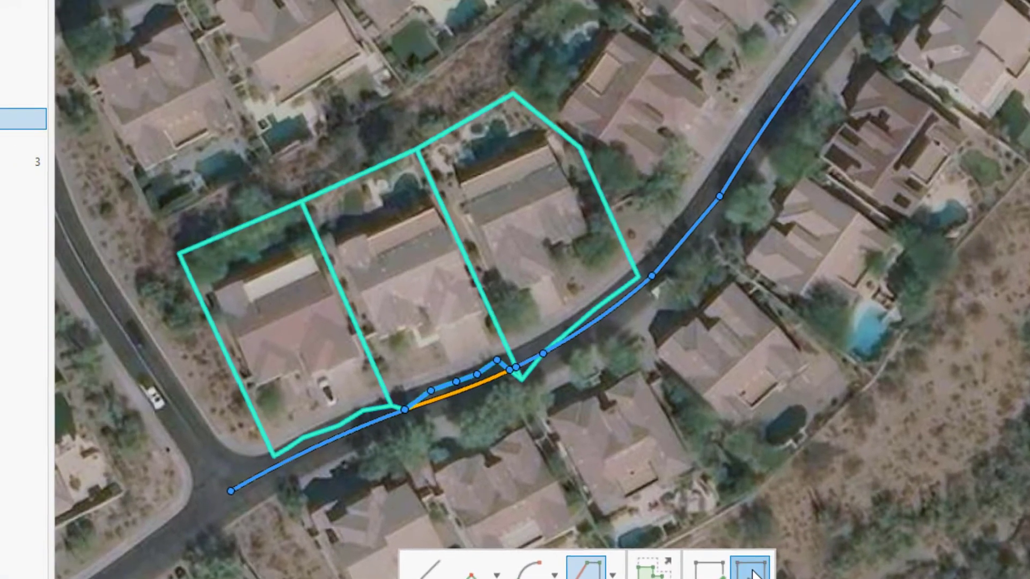
Step: Discard the traced path and hide New_Parcels in the drawing-order layer list
{"action": "left_click", "coordinate": [655, 545]}
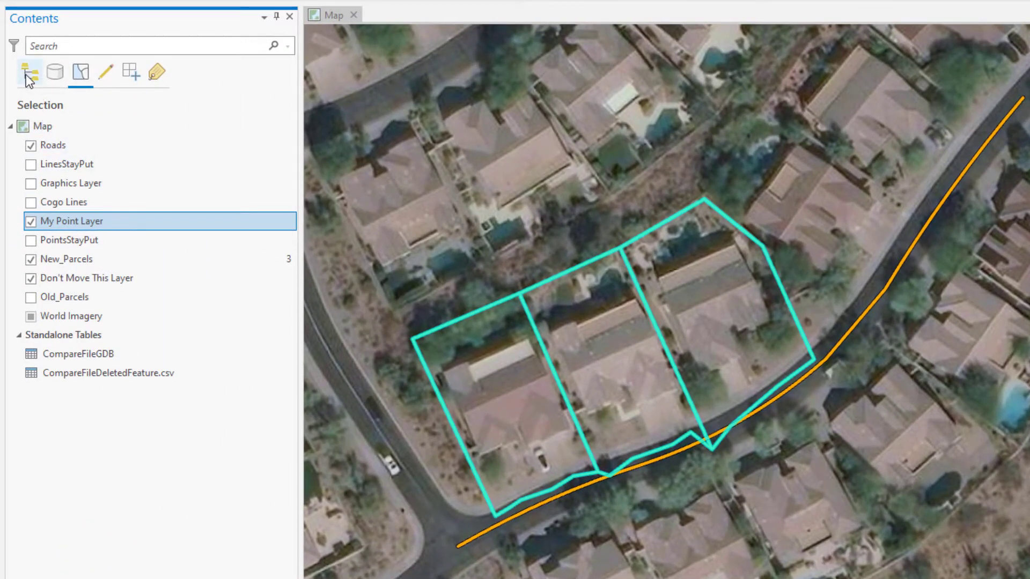
{"action": "left_click", "coordinate": [27, 76]}
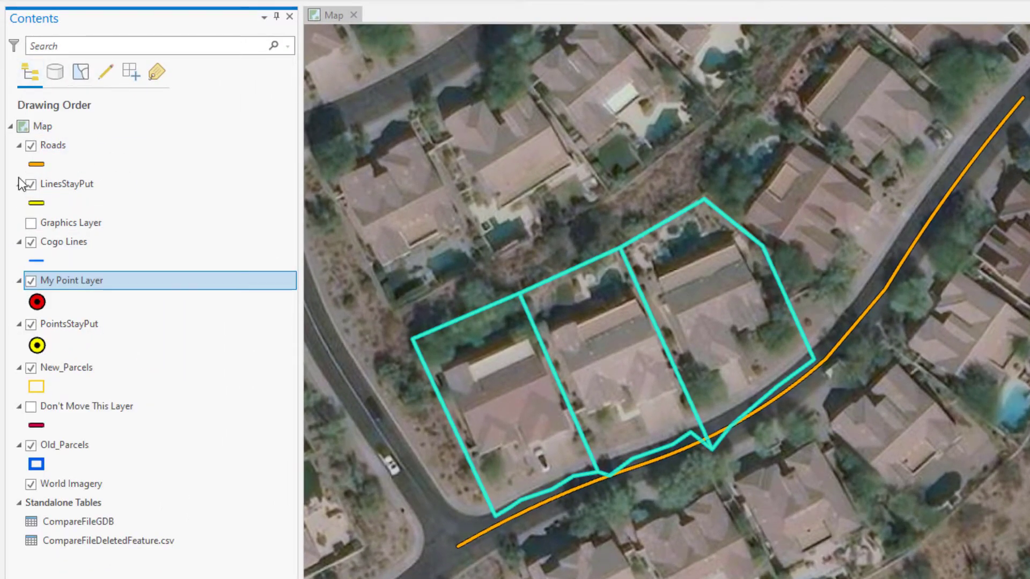
{"action": "left_click", "coordinate": [31, 368]}
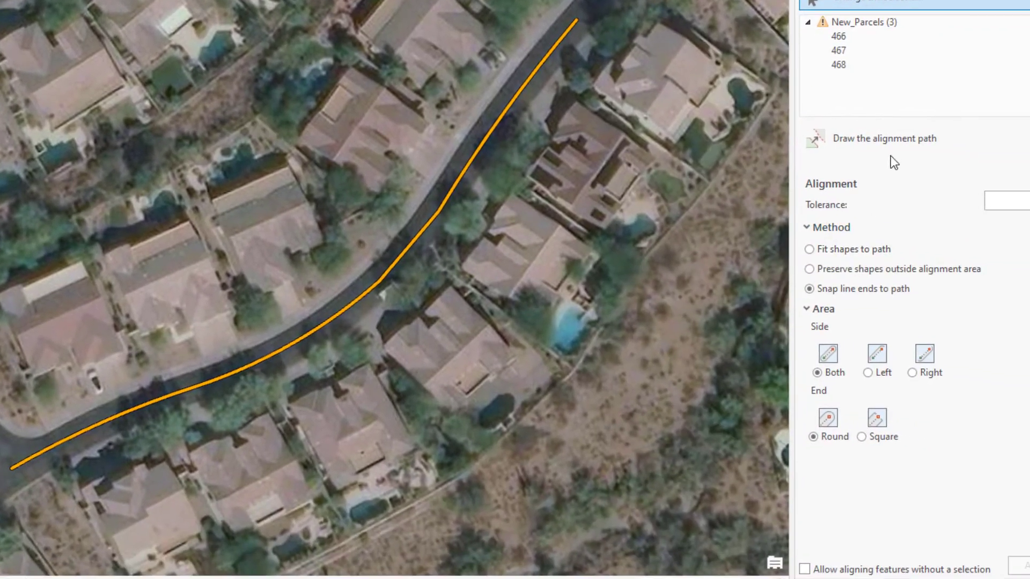
Step: Trace a new alignment path along the full road and finish it
{"action": "left_click", "coordinate": [895, 135]}
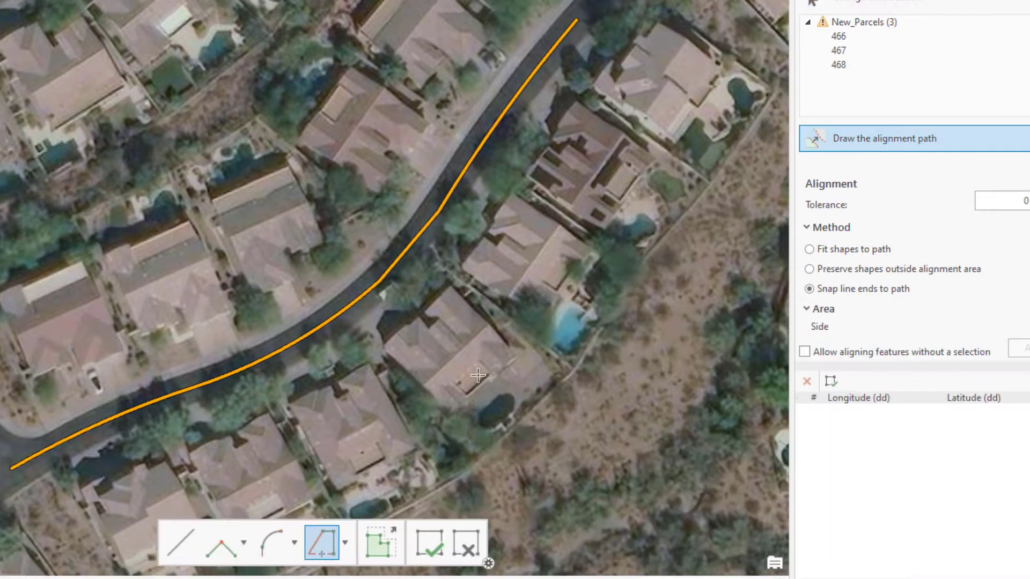
{"action": "left_click", "coordinate": [30, 465]}
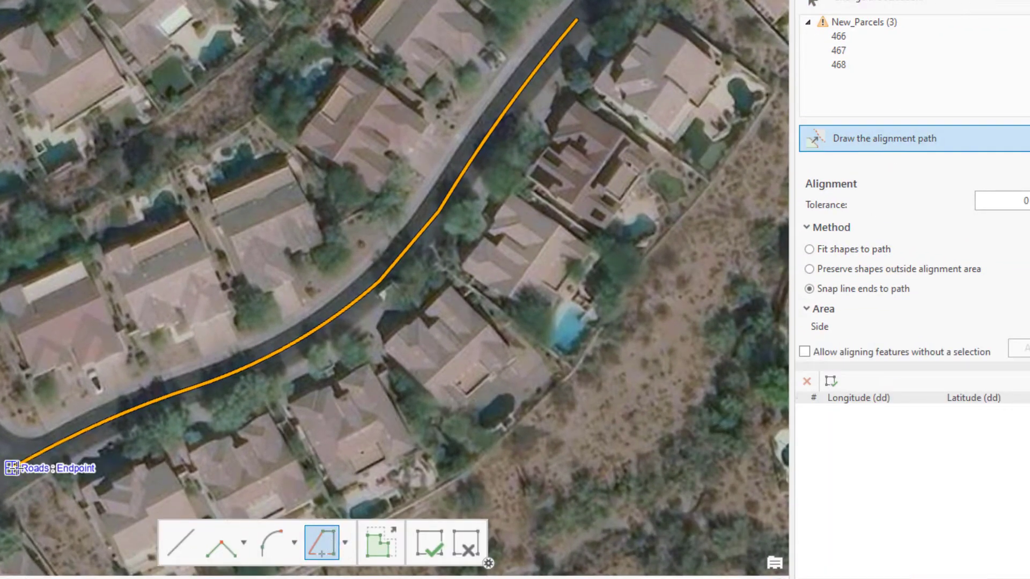
{"action": "left_click", "coordinate": [584, 16]}
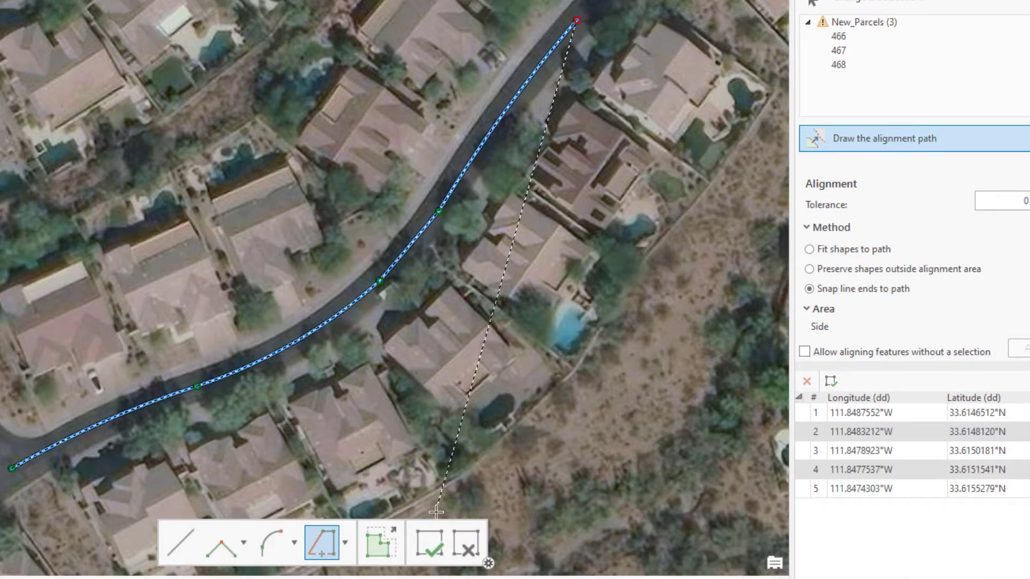
{"action": "left_click", "coordinate": [431, 539]}
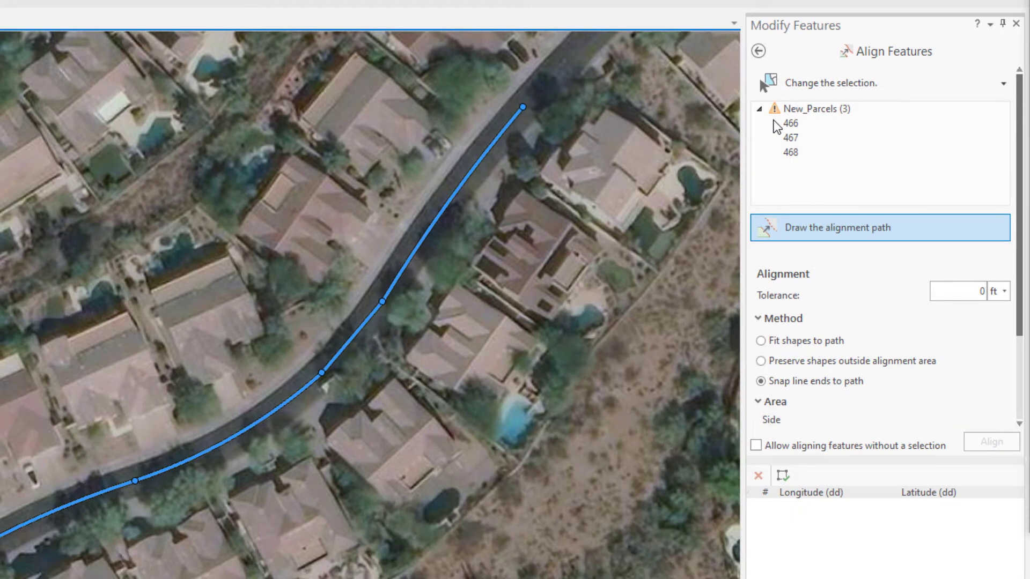
Step: Set the Align Features tolerance to 10 ft
{"action": "left_click", "coordinate": [975, 288]}
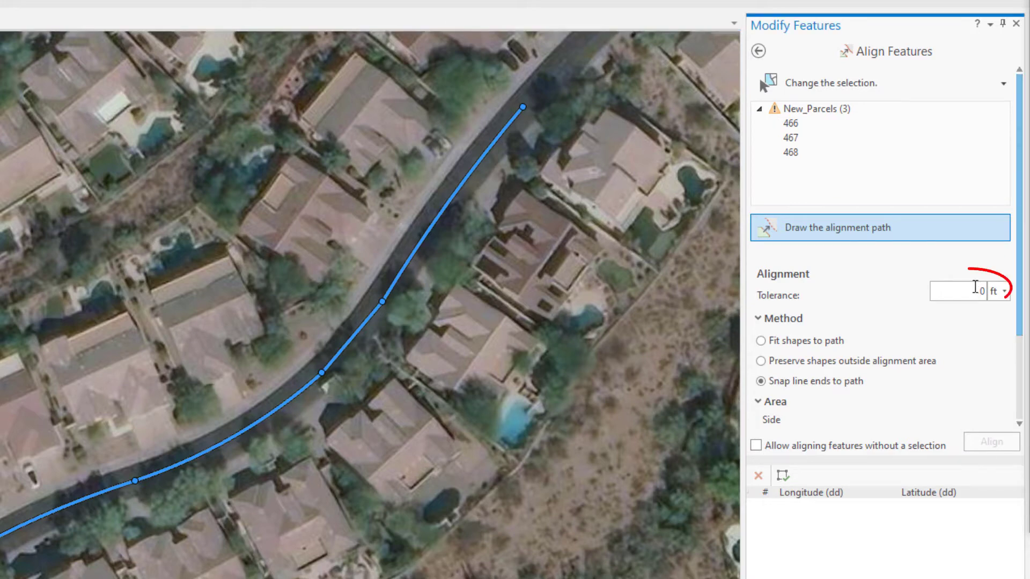
{"action": "type", "text": "1"}
{"action": "key", "text": "Return"}
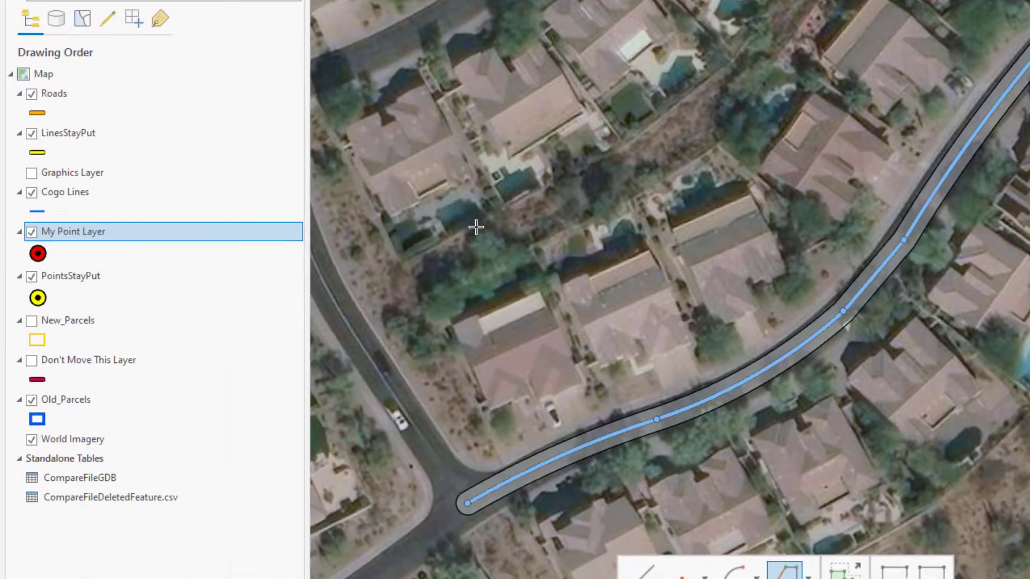
Step: Show New_Parcels again, zoom in on the parcel vertex in the road, then return to the previous extent
{"action": "left_click", "coordinate": [32, 321]}
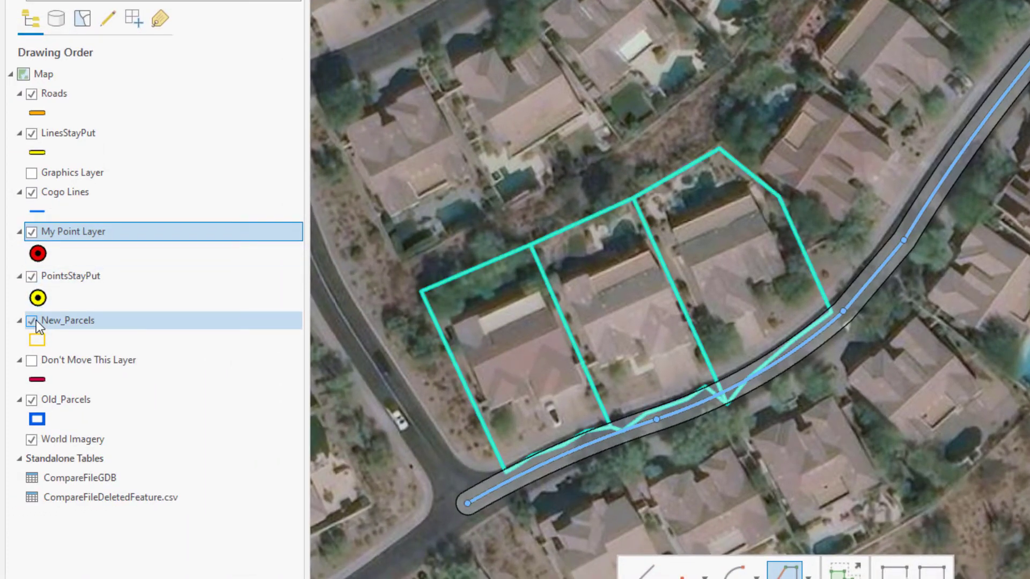
{"action": "scroll", "coordinate": [722, 405], "scroll_direction": "up", "scroll_amount": 5}
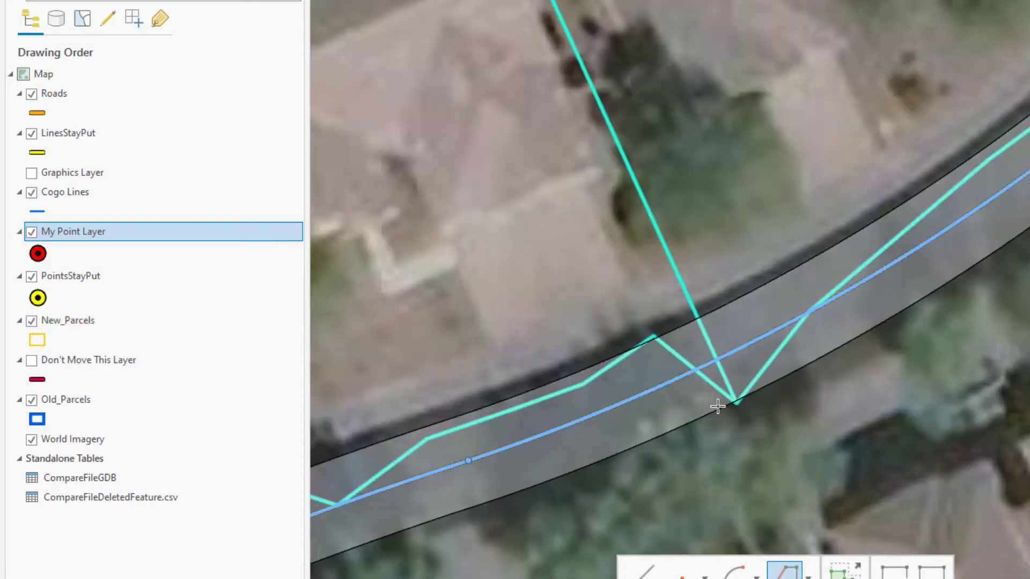
{"action": "scroll", "coordinate": [717, 406], "scroll_direction": "down", "scroll_amount": 2}
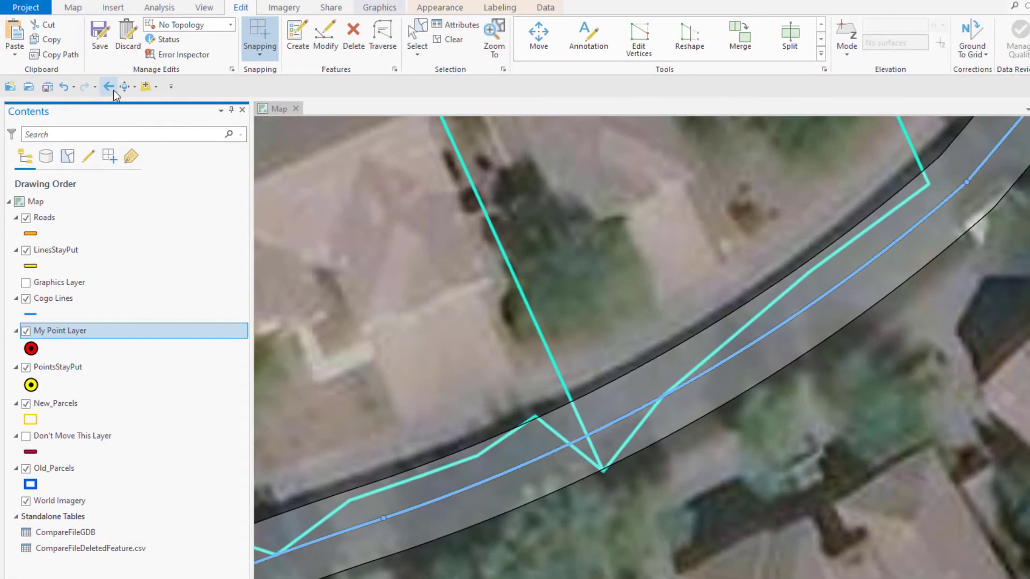
{"action": "left_click", "coordinate": [132, 0]}
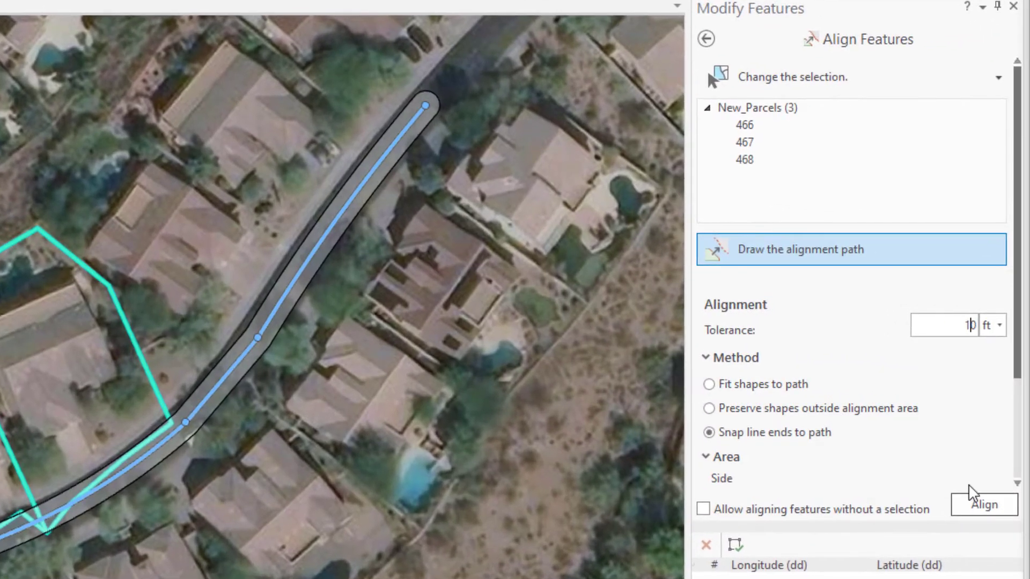
Step: Align the three parcels to the traced path, undo the result, and start a new alignment path
{"action": "left_click", "coordinate": [983, 505]}
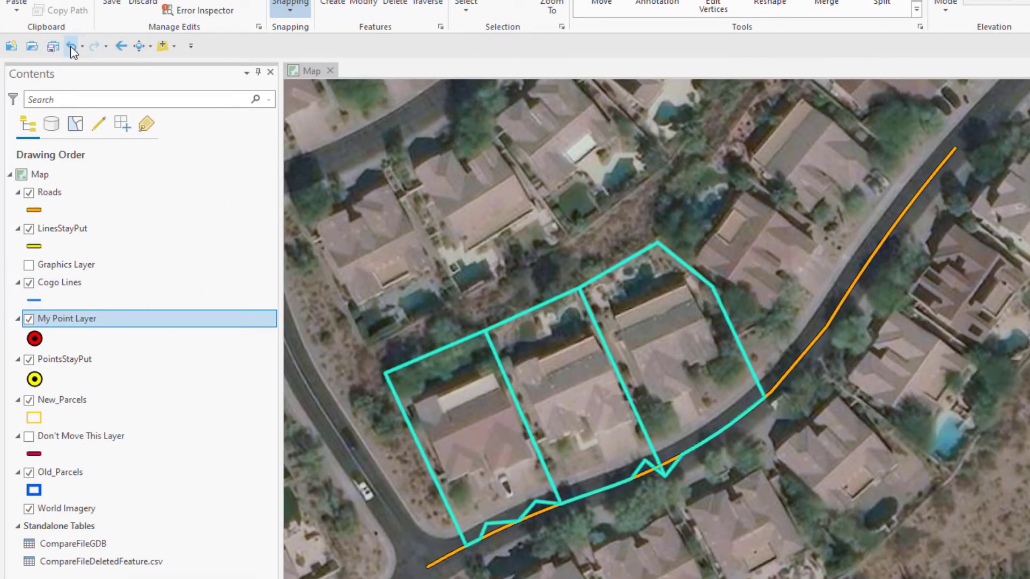
{"action": "left_click", "coordinate": [72, 47]}
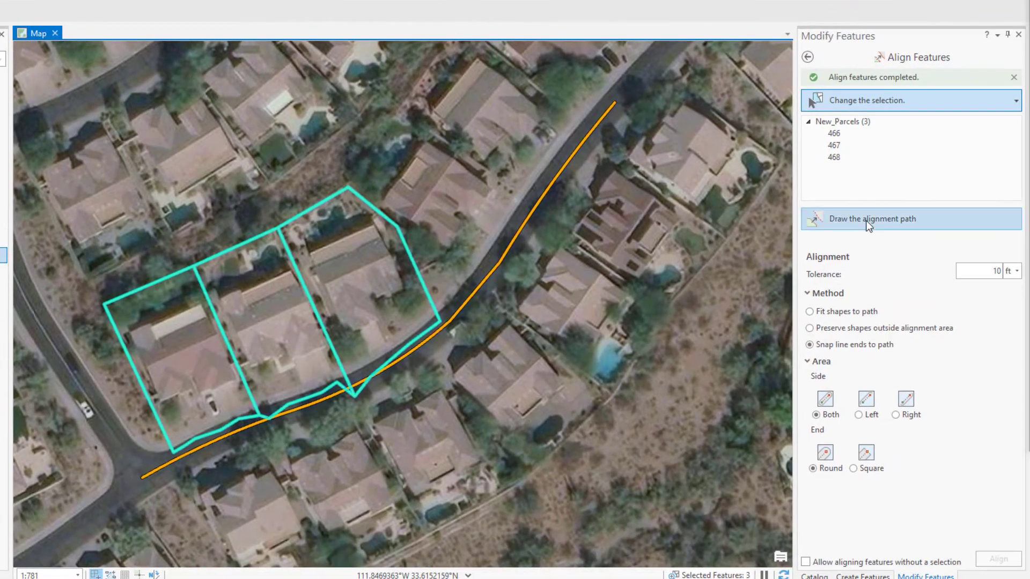
{"action": "left_click", "coordinate": [896, 225]}
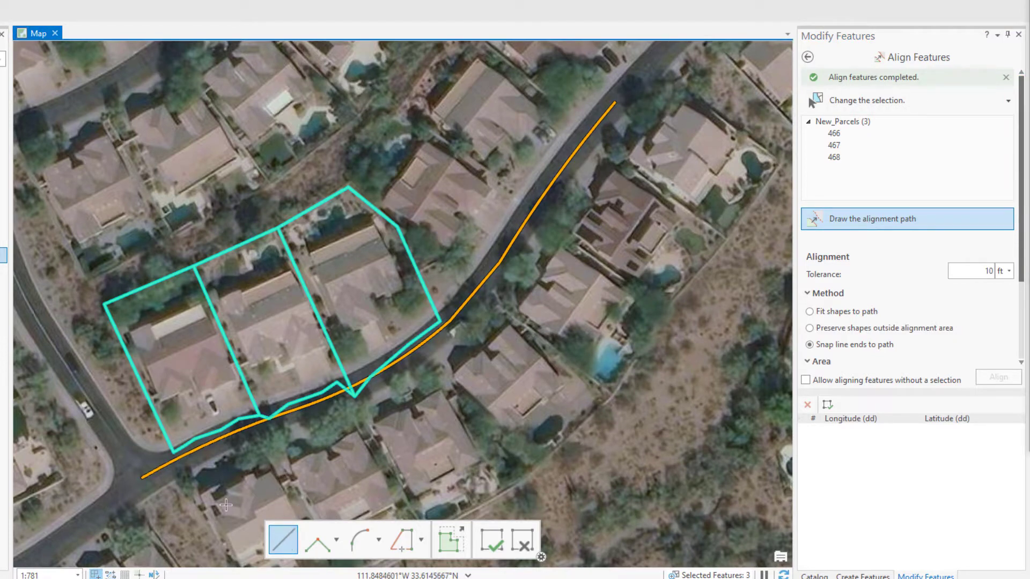
Step: Replace the sketch with the road line itself and finish the alignment path
{"action": "right_click", "coordinate": [154, 471]}
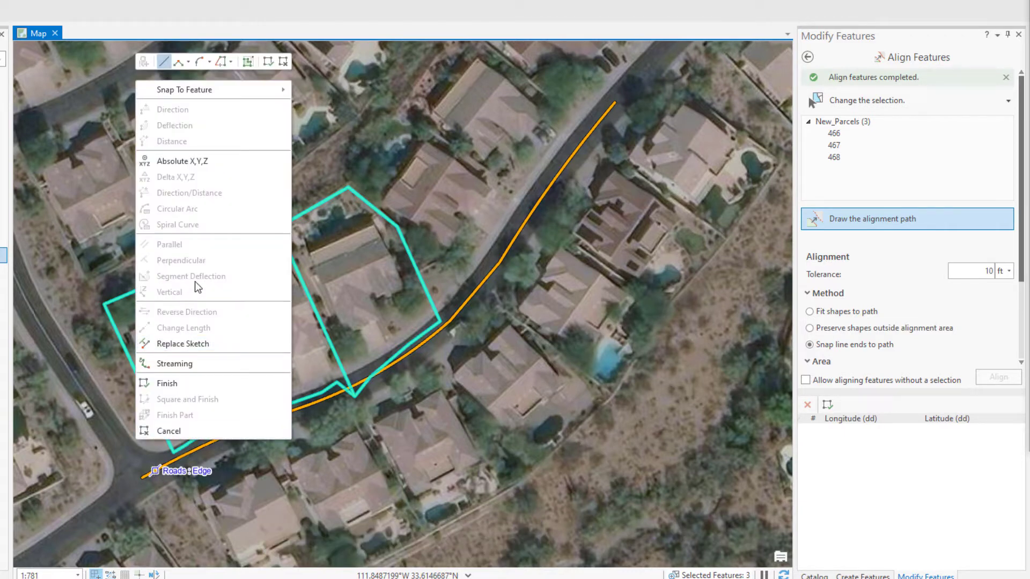
{"action": "left_click", "coordinate": [180, 343]}
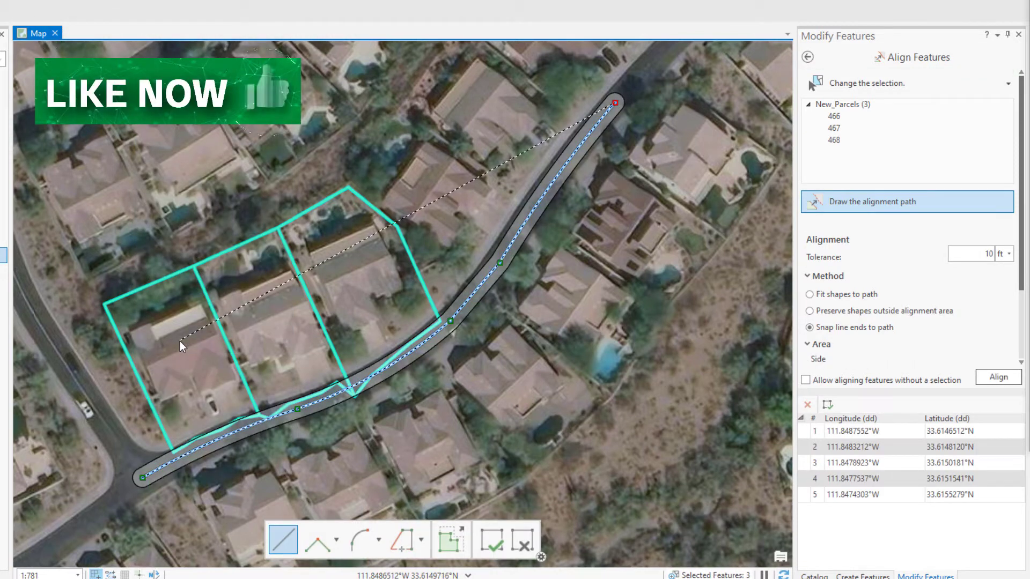
{"action": "left_click", "coordinate": [491, 543]}
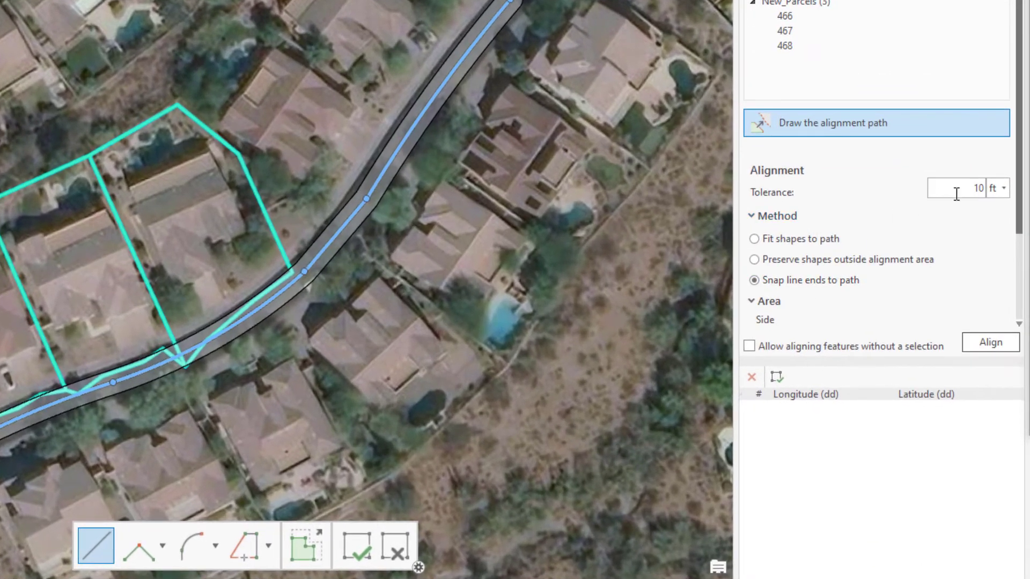
Step: Fit the parcels' road edges to the path with a 15 ft tolerance
{"action": "double_click", "coordinate": [987, 254]}
{"action": "type", "text": "15"}
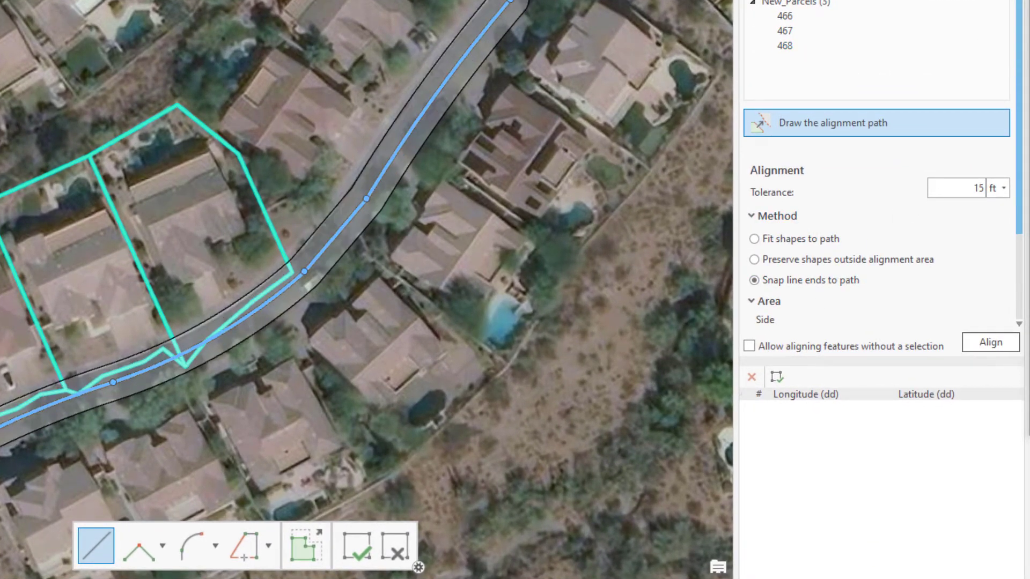
{"action": "left_click", "coordinate": [988, 343]}
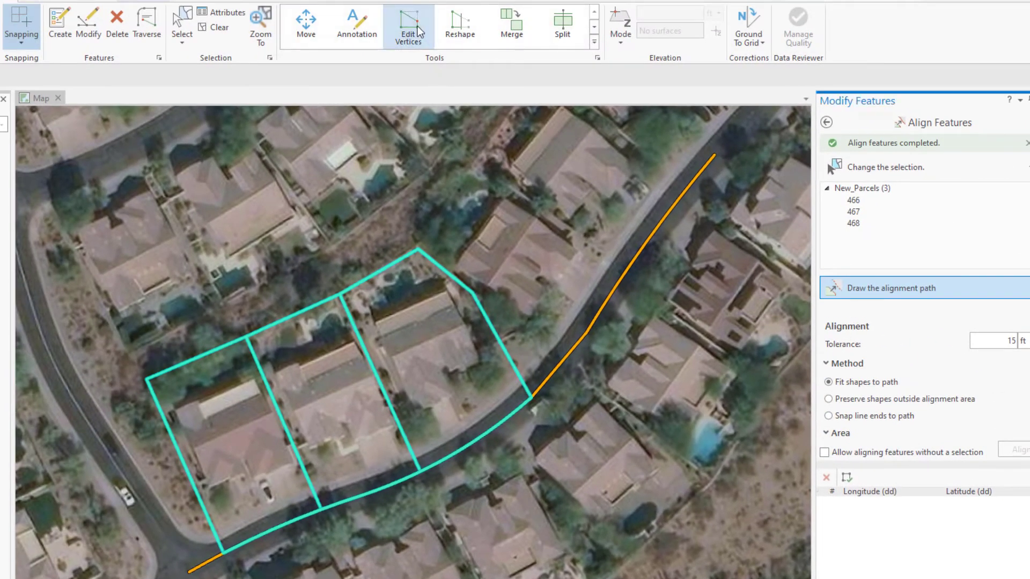
Step: Inspect the vertices of aligned parcels 467, 466 and 468 with Edit Vertices
{"action": "left_click", "coordinate": [417, 26]}
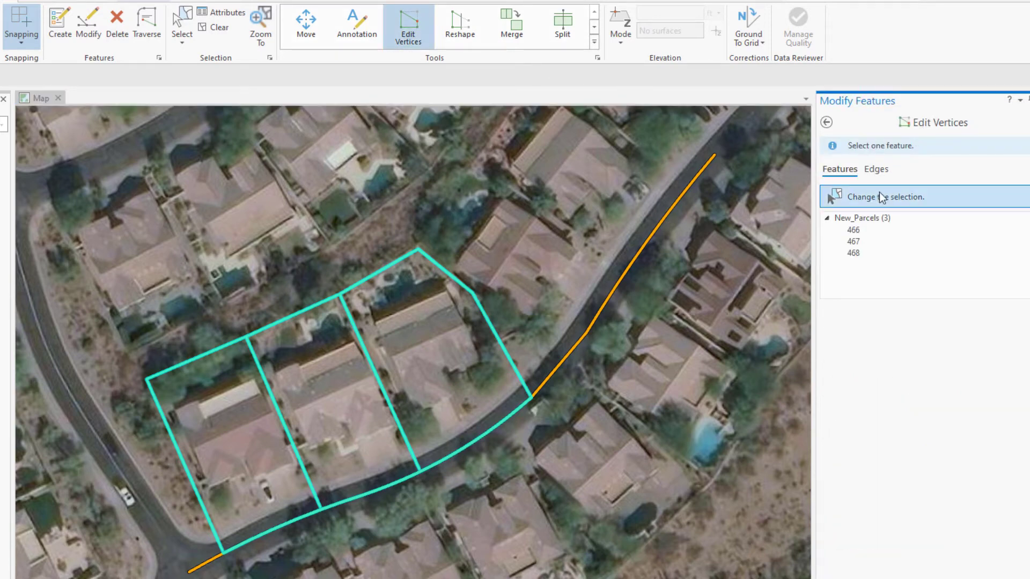
{"action": "left_click", "coordinate": [354, 434]}
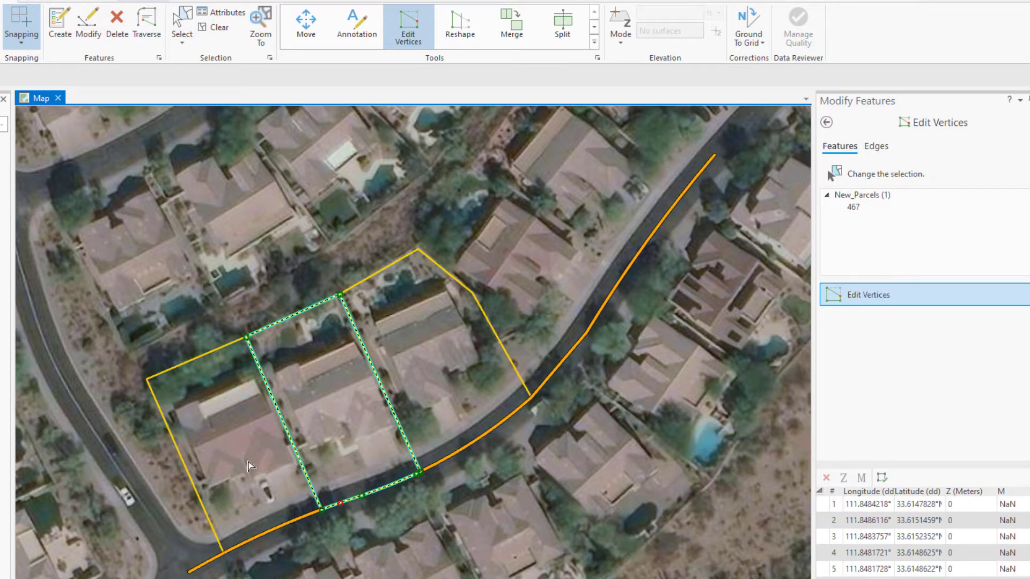
{"action": "left_click", "coordinate": [229, 458]}
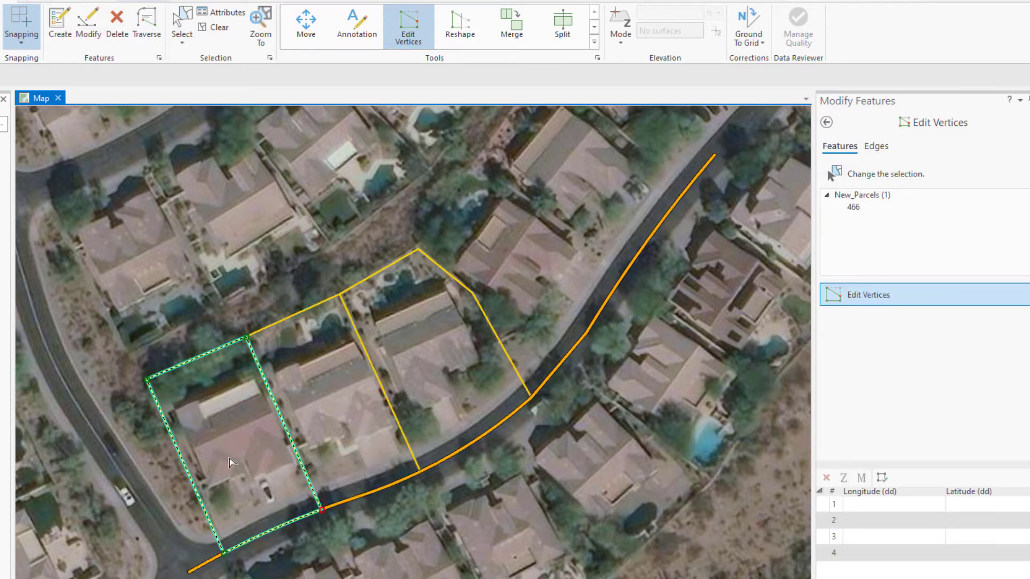
{"action": "left_click", "coordinate": [465, 381]}
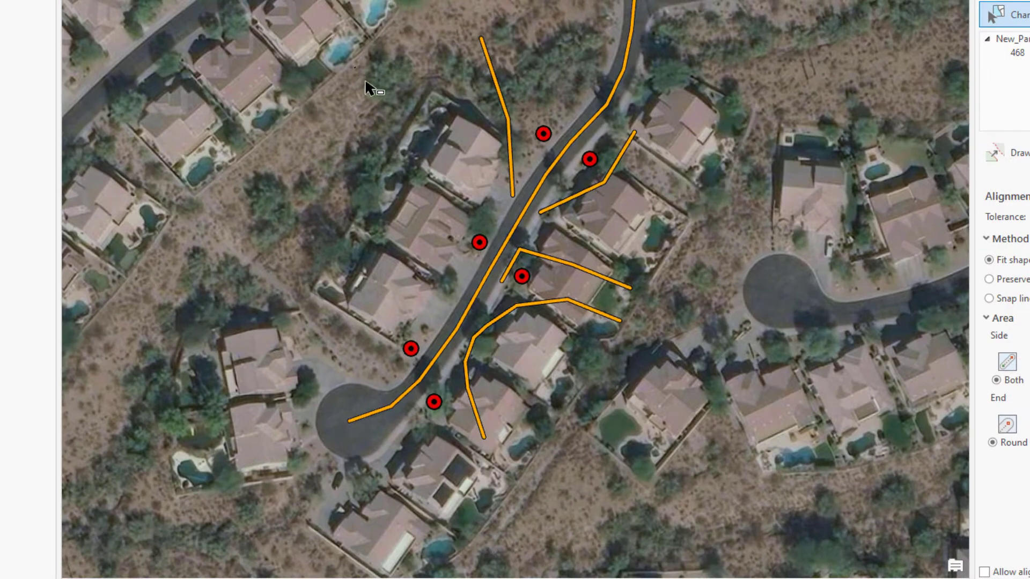
Step: Select the road lines and points along the street and start a straight path from the cul-de-sac
{"action": "left_click_drag", "start_coordinate": [326, 50], "coordinate": [743, 488]}
{"action": "left_click_drag", "start_coordinate": [672, 402], "coordinate": [677, 407]}
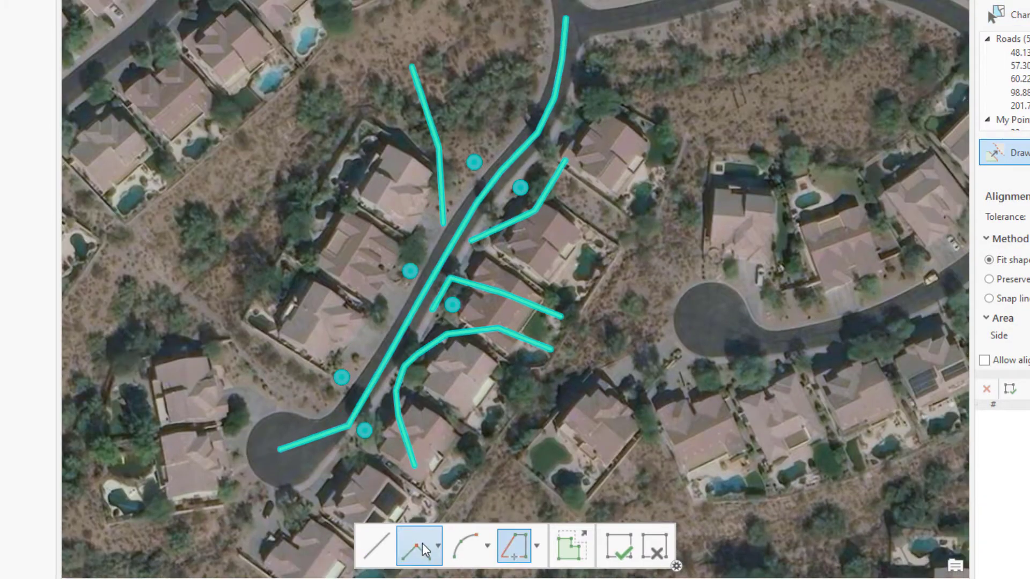
{"action": "left_click", "coordinate": [376, 546]}
{"action": "left_click", "coordinate": [344, 441]}
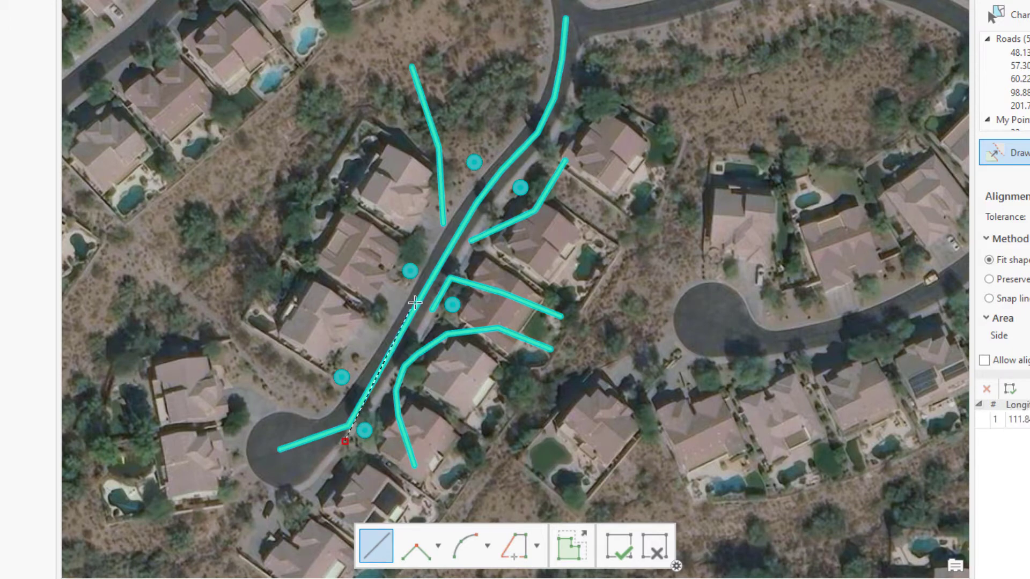
{"action": "left_click", "coordinate": [432, 294]}
Step: Continue the path with arc segments around the road bend to the north end, then finish it
{"action": "left_click", "coordinate": [487, 546]}
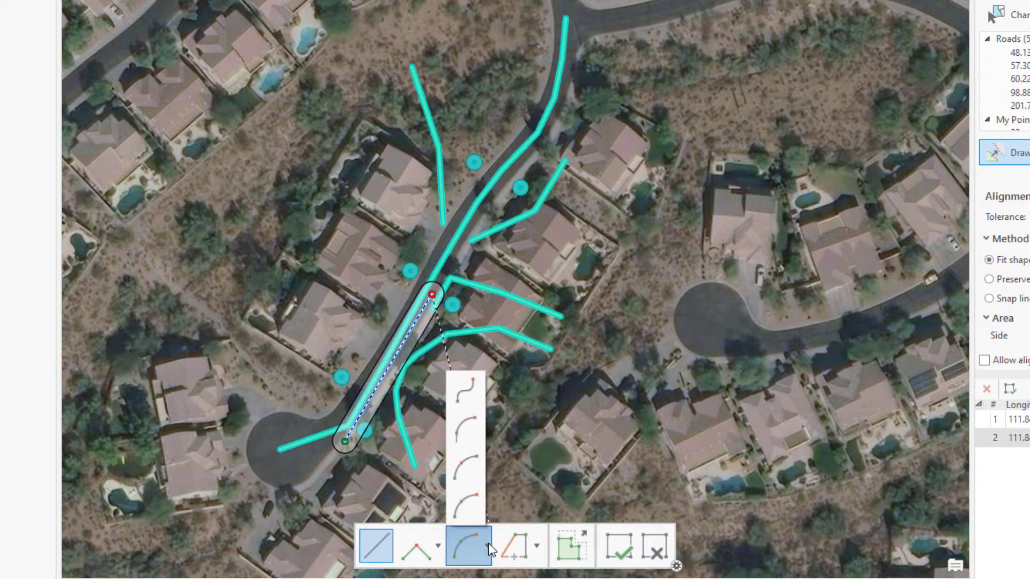
{"action": "left_click", "coordinate": [461, 422]}
{"action": "left_click", "coordinate": [456, 260]}
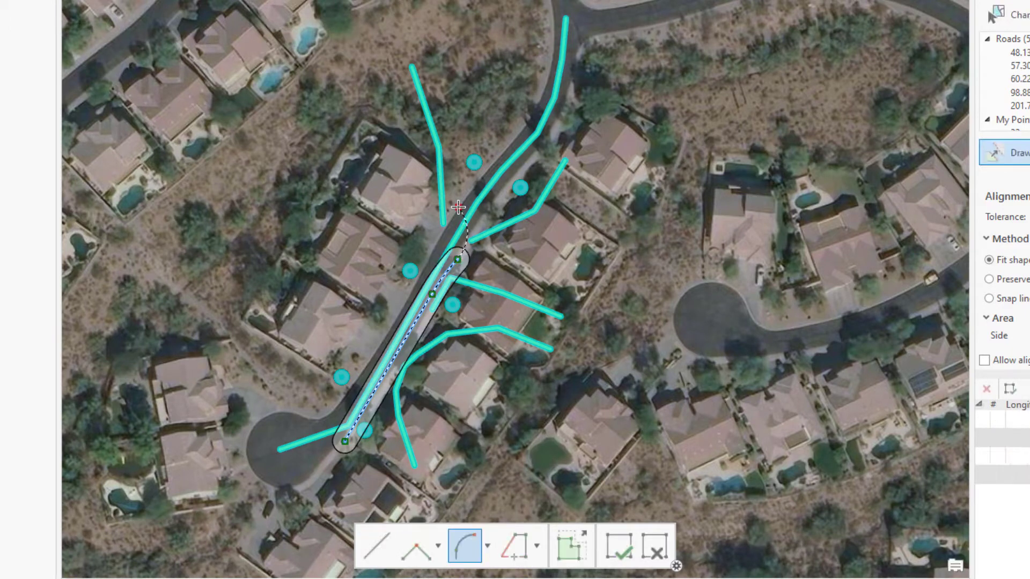
{"action": "left_click", "coordinate": [457, 207]}
{"action": "left_click", "coordinate": [534, 143]}
{"action": "left_click", "coordinate": [554, 99]}
{"action": "left_click", "coordinate": [551, 50]}
{"action": "left_click", "coordinate": [606, 4]}
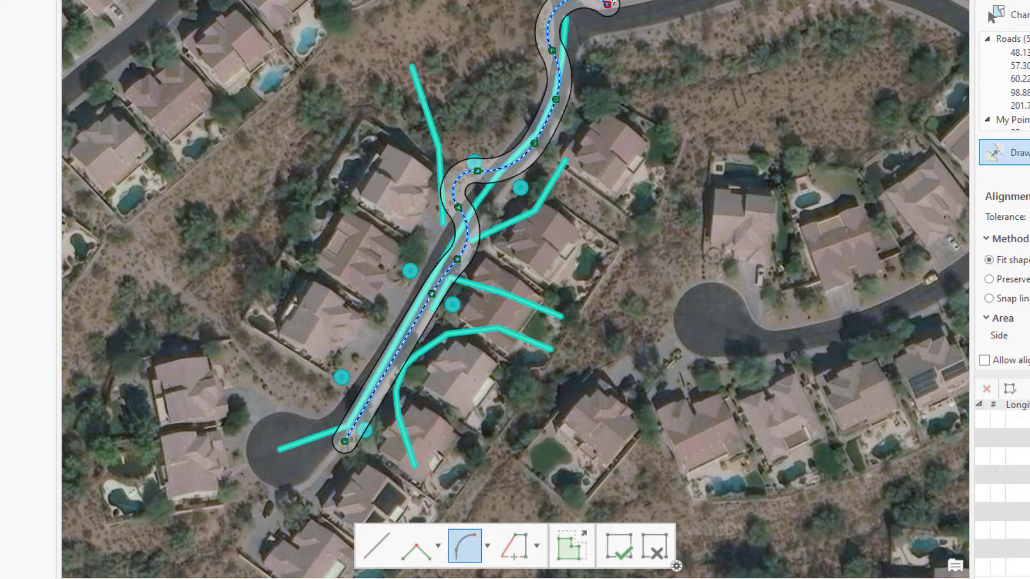
{"action": "left_click", "coordinate": [621, 547]}
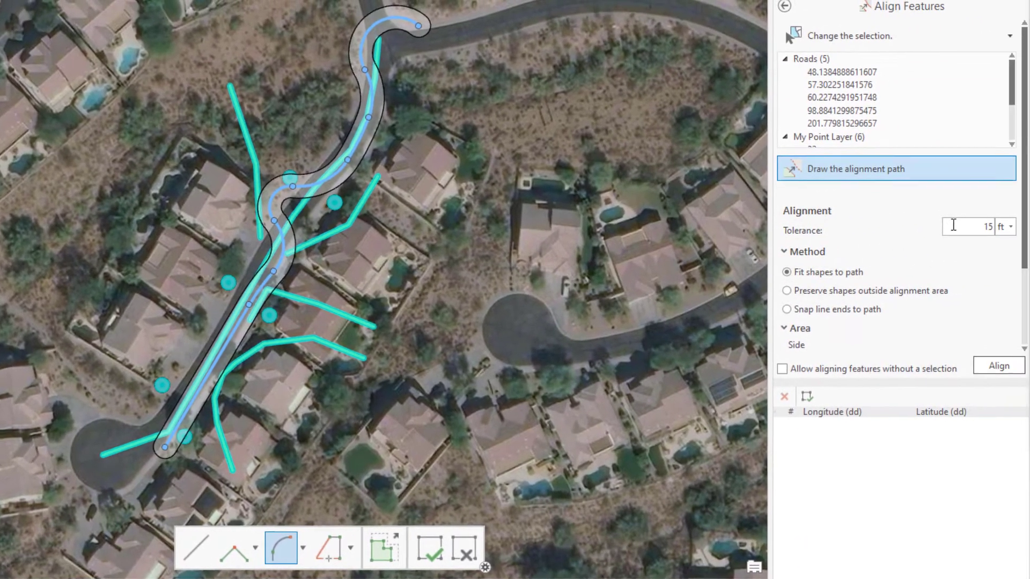
Step: Align the selected road lines and points to the path with a 35 ft tolerance
{"action": "double_click", "coordinate": [983, 227]}
{"action": "type", "text": "35"}
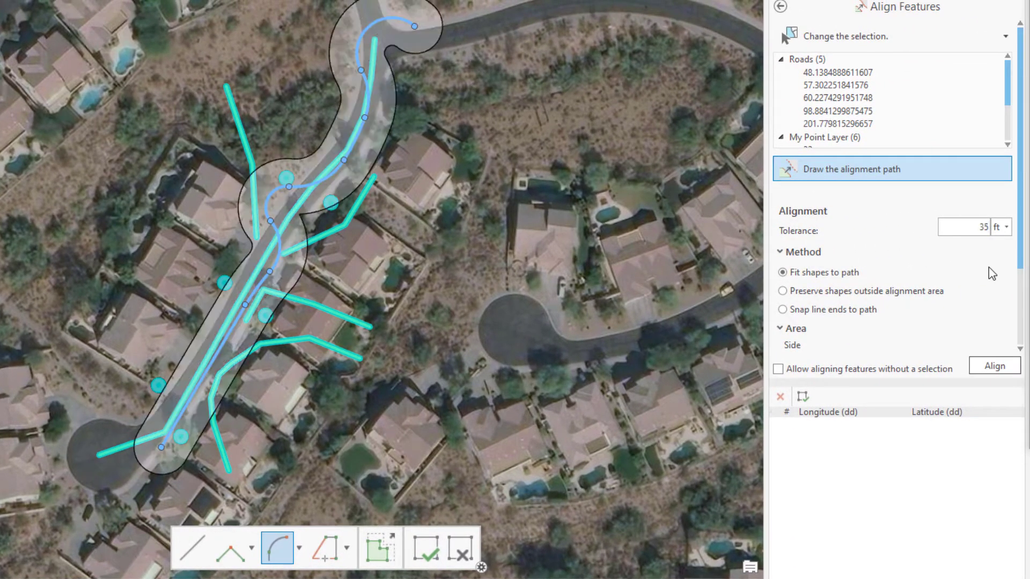
{"action": "left_click", "coordinate": [994, 370]}
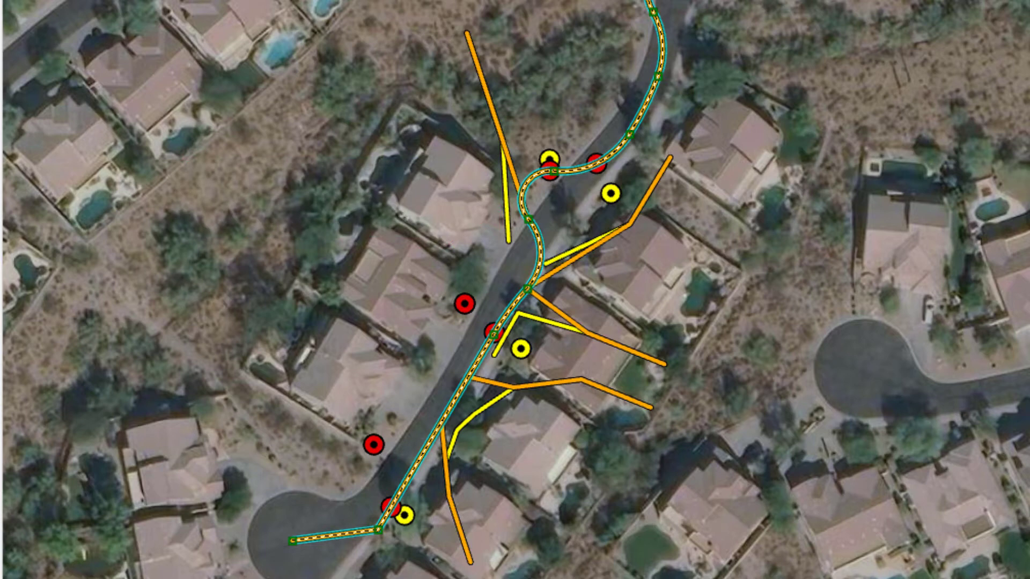
Step: Zoom to the road junction and box-select the street's road lines and points again
{"action": "scroll", "coordinate": [537, 311], "scroll_direction": "up", "scroll_amount": 5}
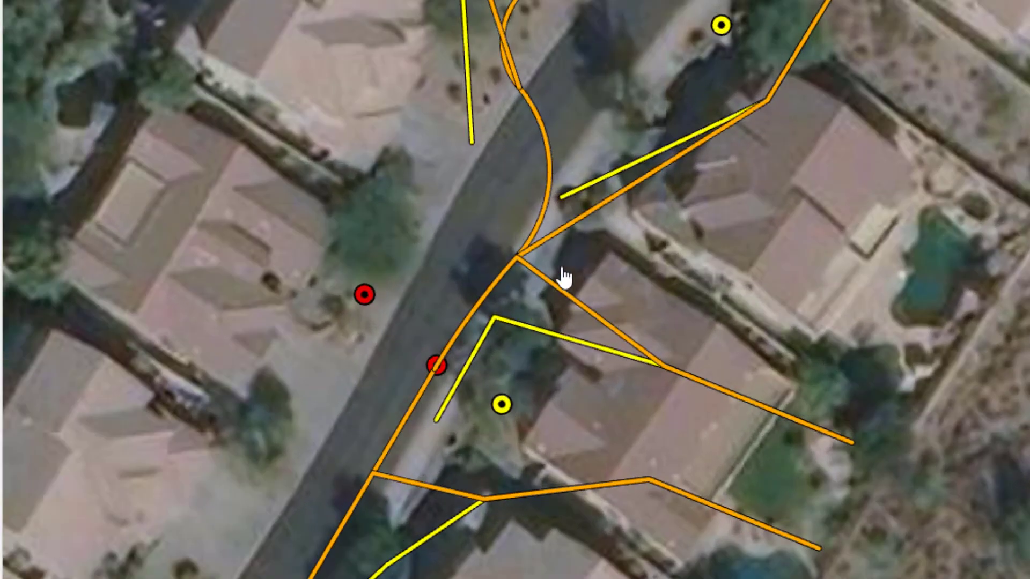
{"action": "left_click_drag", "start_coordinate": [614, 211], "coordinate": [608, 272]}
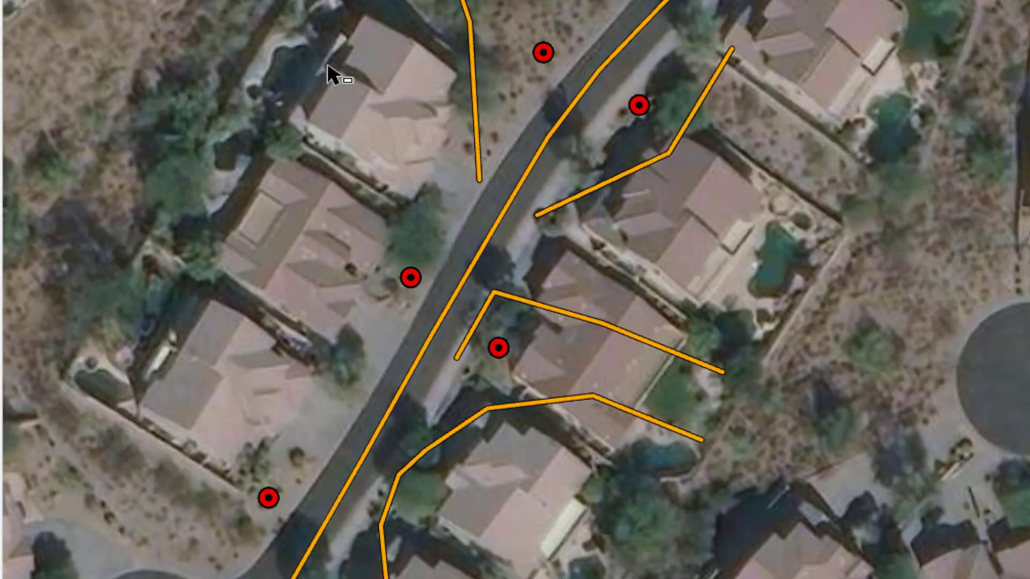
{"action": "left_click_drag", "start_coordinate": [224, 1], "coordinate": [748, 515]}
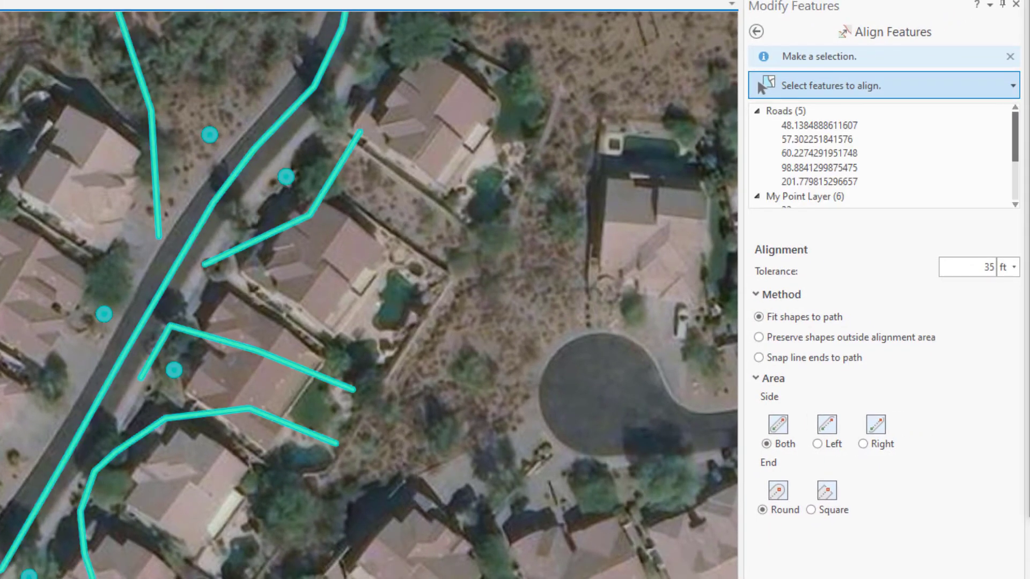
Step: Align the selection to the traced road edge using Preserve shapes outside alignment area
{"action": "left_click", "coordinate": [758, 344]}
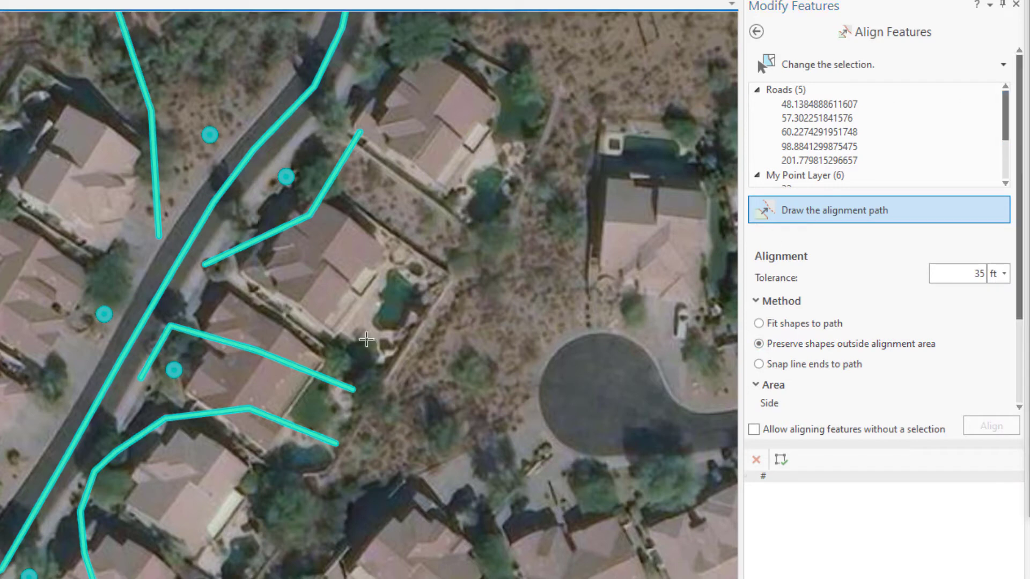
{"action": "scroll", "coordinate": [108, 386], "scroll_direction": "up", "scroll_amount": 1}
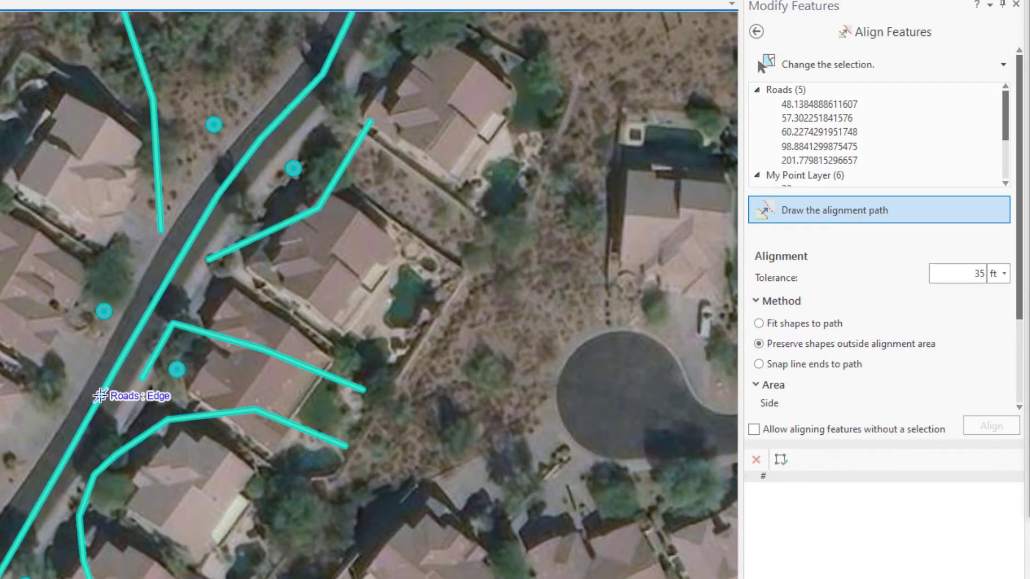
{"action": "right_click", "coordinate": [99, 395]}
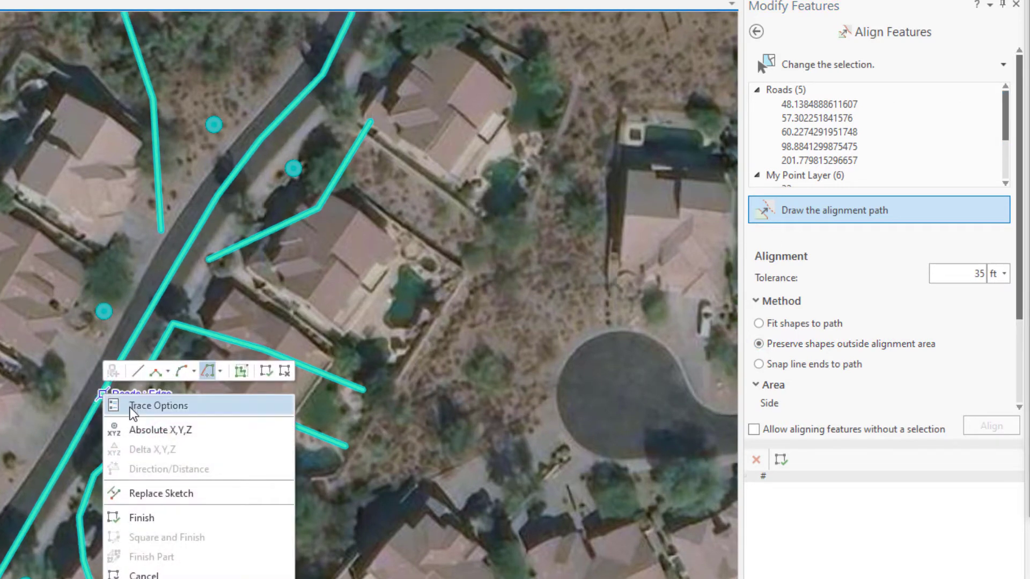
{"action": "left_click", "coordinate": [160, 492]}
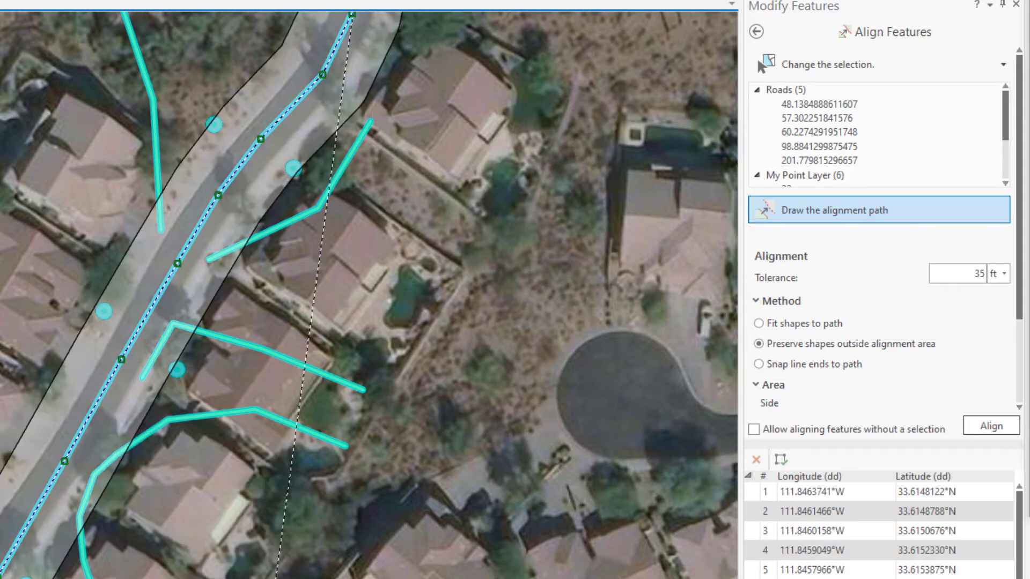
{"action": "left_click", "coordinate": [996, 434]}
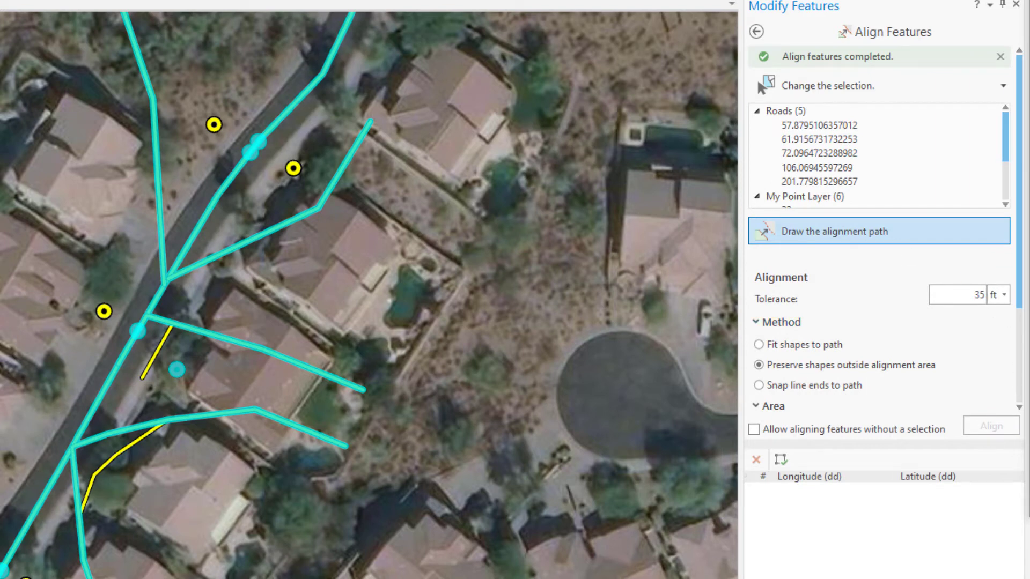
Step: Clear the selection, box-select near the junction, and inspect the branch, diagonal and vertical roads' vertices
{"action": "key", "text": "Escape"}
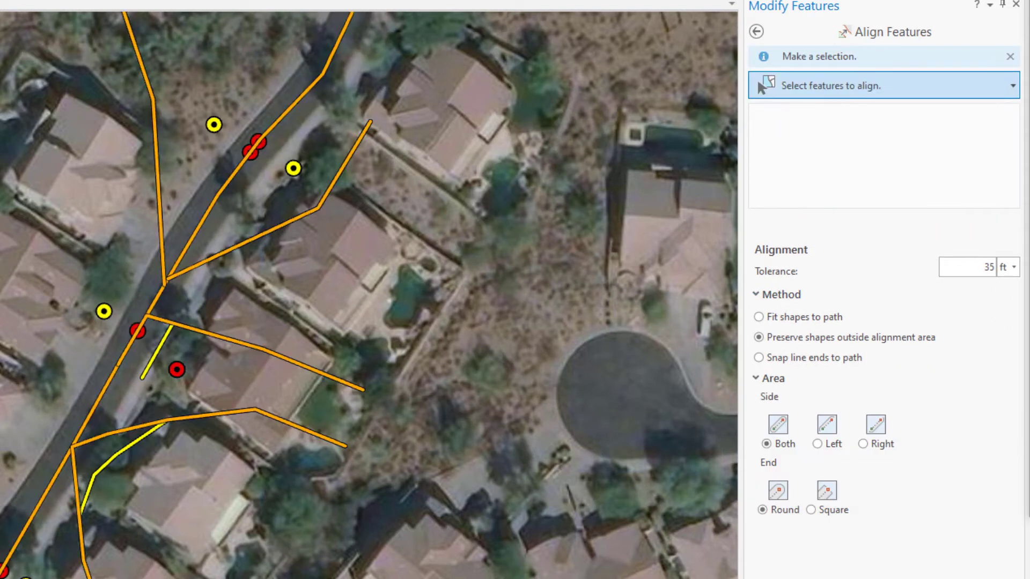
{"action": "left_click", "coordinate": [807, 93]}
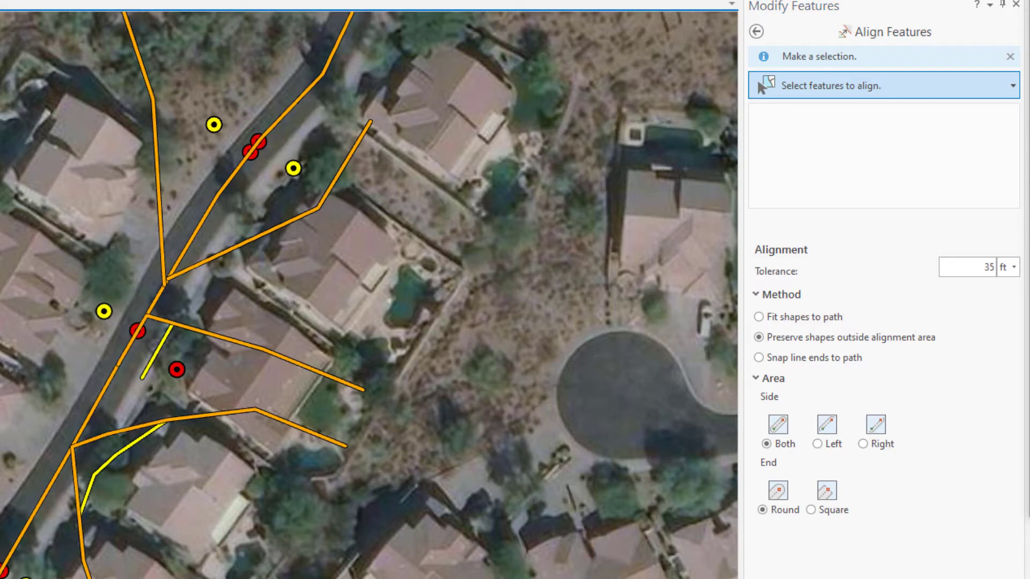
{"action": "left_click_drag", "start_coordinate": [216, 323], "coordinate": [248, 361]}
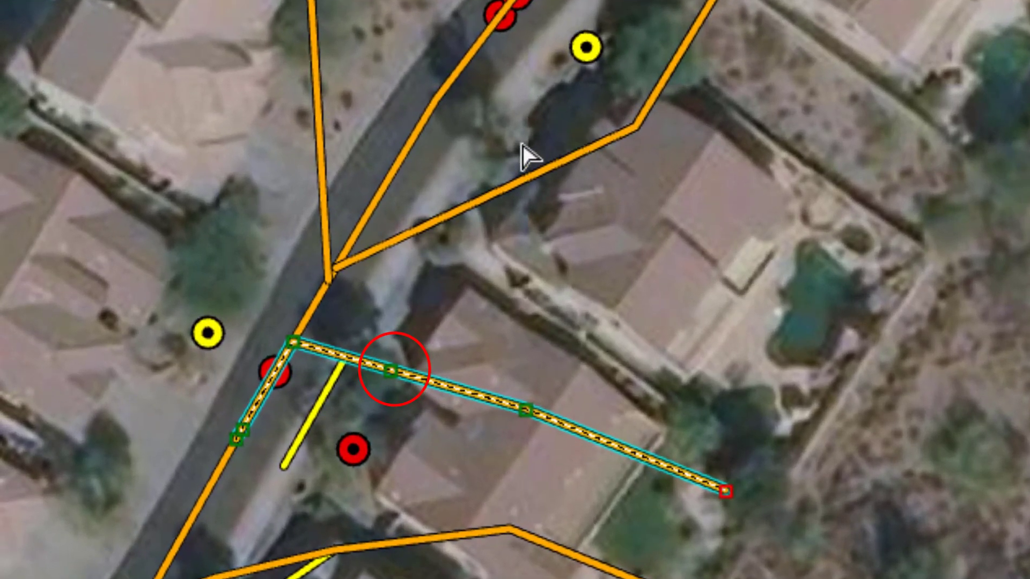
{"action": "left_click", "coordinate": [528, 182]}
{"action": "left_click", "coordinate": [528, 182]}
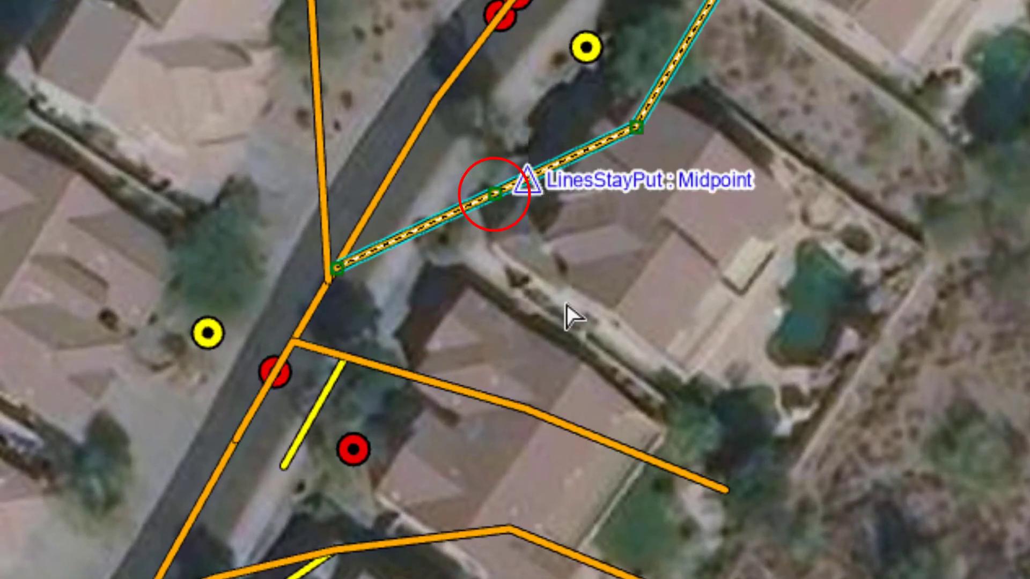
{"action": "left_click", "coordinate": [437, 225]}
{"action": "left_click", "coordinate": [323, 124]}
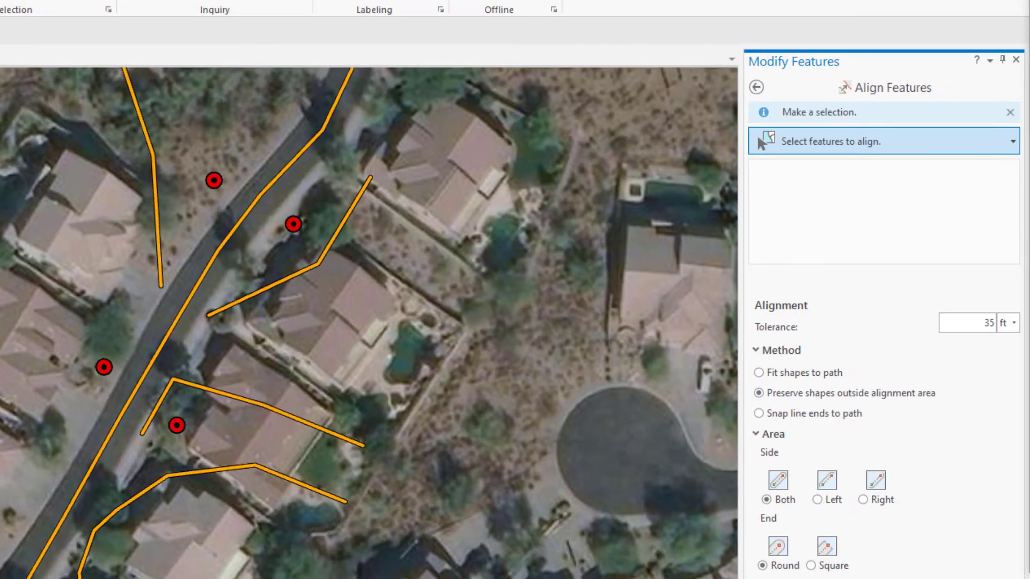
Step: Snap the five roads' line ends onto the road-edge path, with four points also selected
{"action": "left_click_drag", "start_coordinate": [48, 191], "coordinate": [394, 512]}
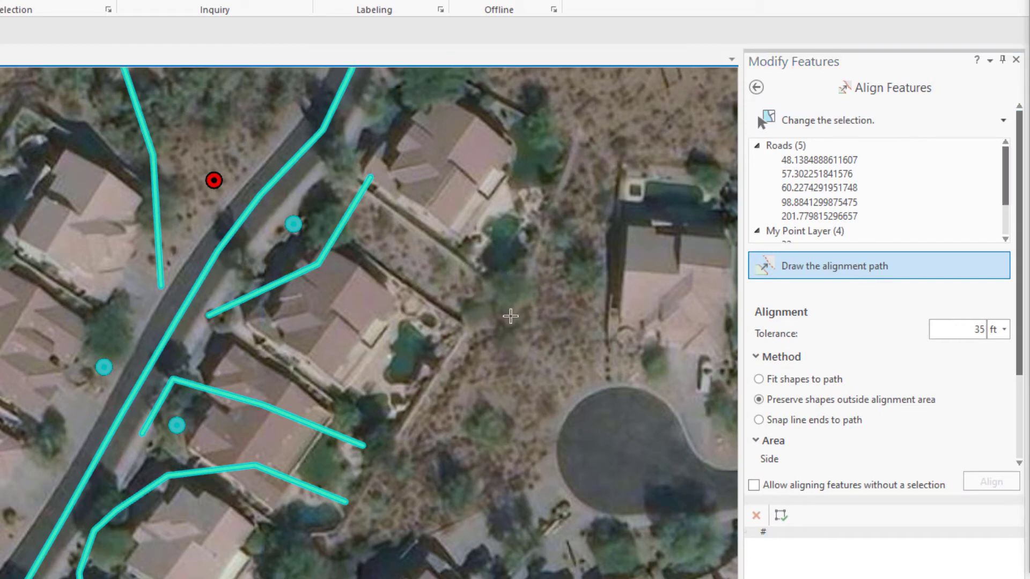
{"action": "right_click", "coordinate": [114, 427]}
{"action": "left_click", "coordinate": [166, 529]}
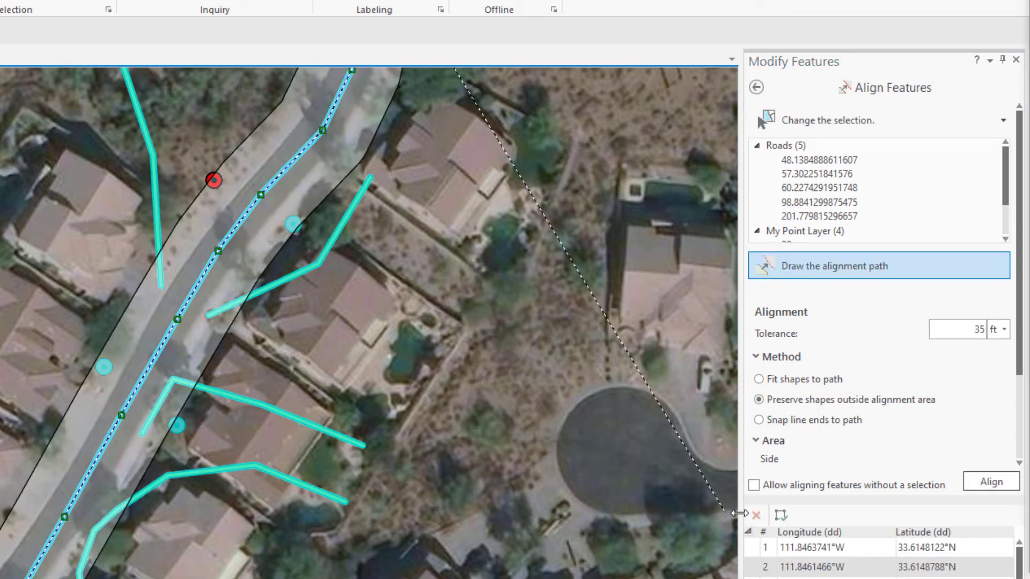
{"action": "left_click", "coordinate": [758, 420]}
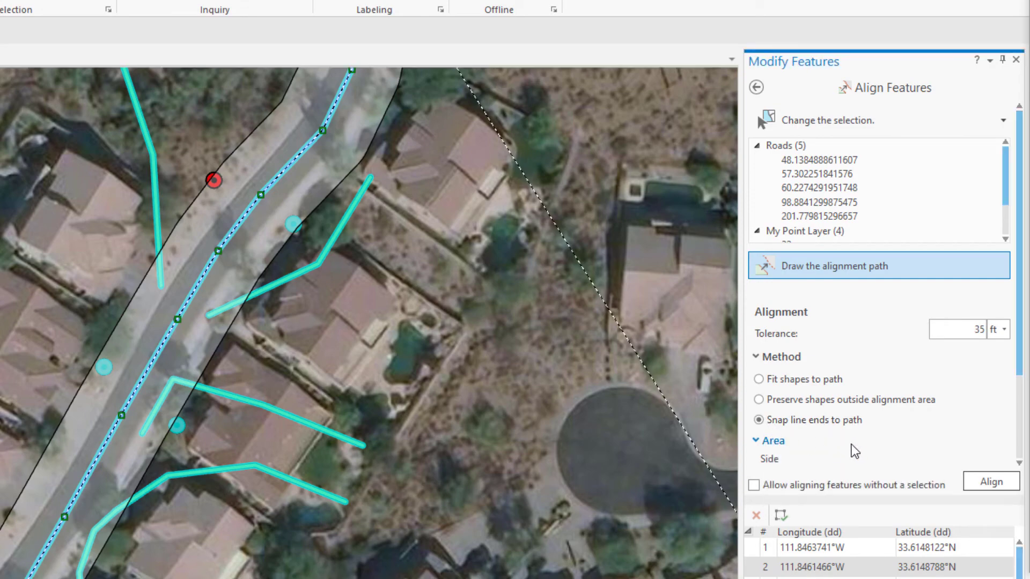
{"action": "left_click", "coordinate": [990, 483]}
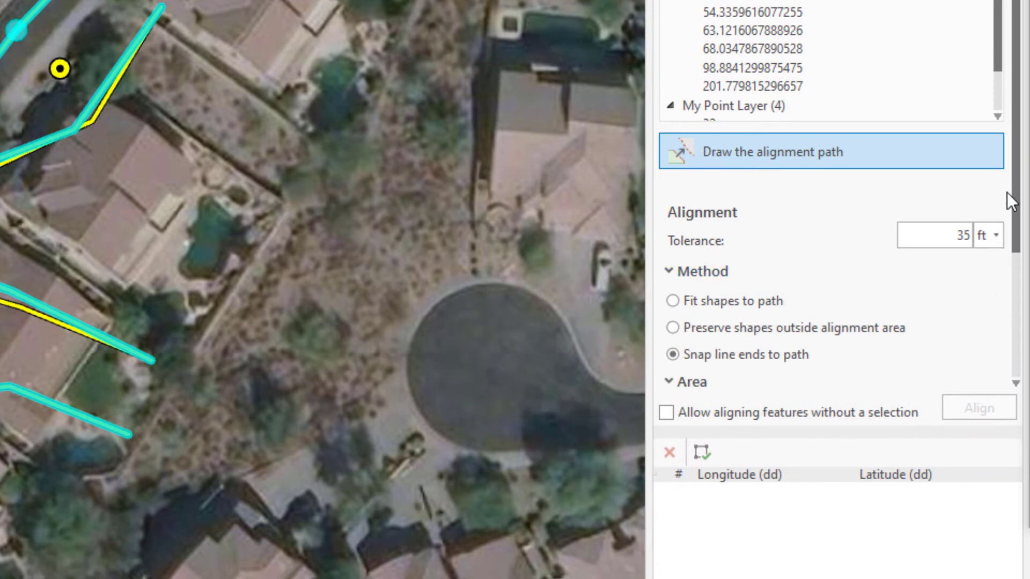
Step: Undo the snap alignment and trace a new path along the whole road
{"action": "left_click_drag", "start_coordinate": [1013, 178], "coordinate": [1026, 300]}
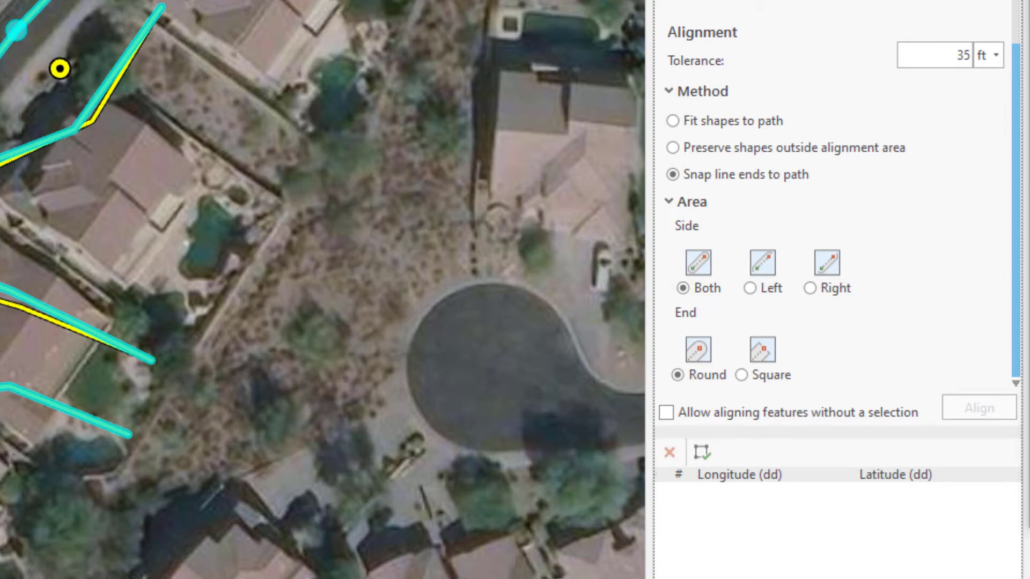
{"action": "key", "text": "F2"}
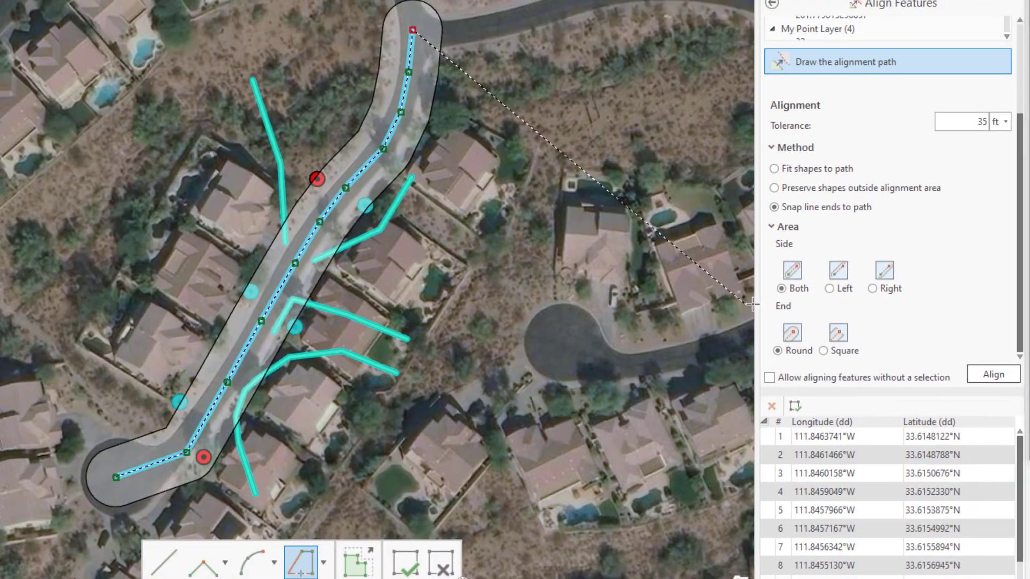
{"action": "left_click", "coordinate": [777, 288]}
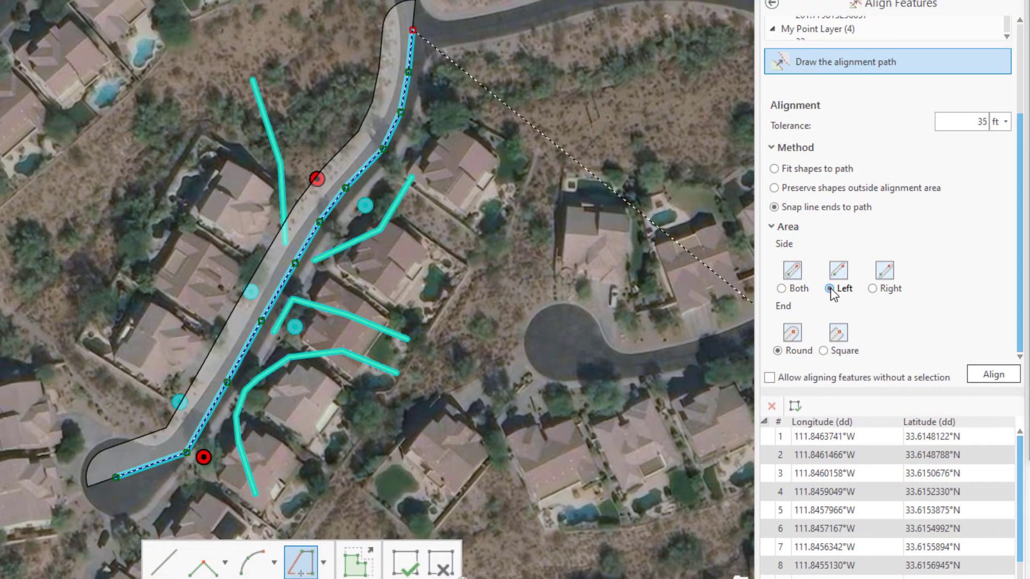
{"action": "left_click", "coordinate": [871, 289]}
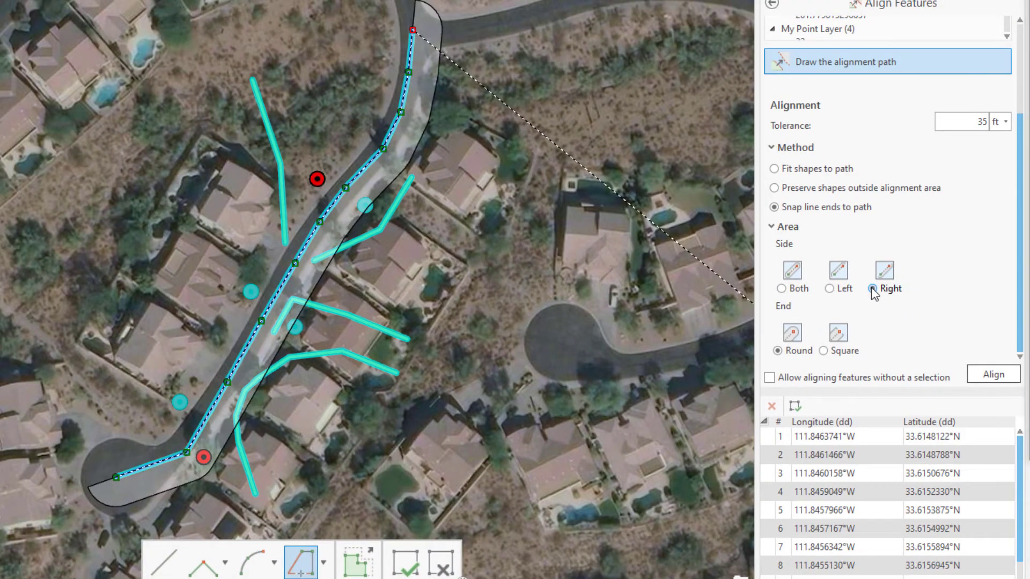
{"action": "left_click", "coordinate": [407, 566]}
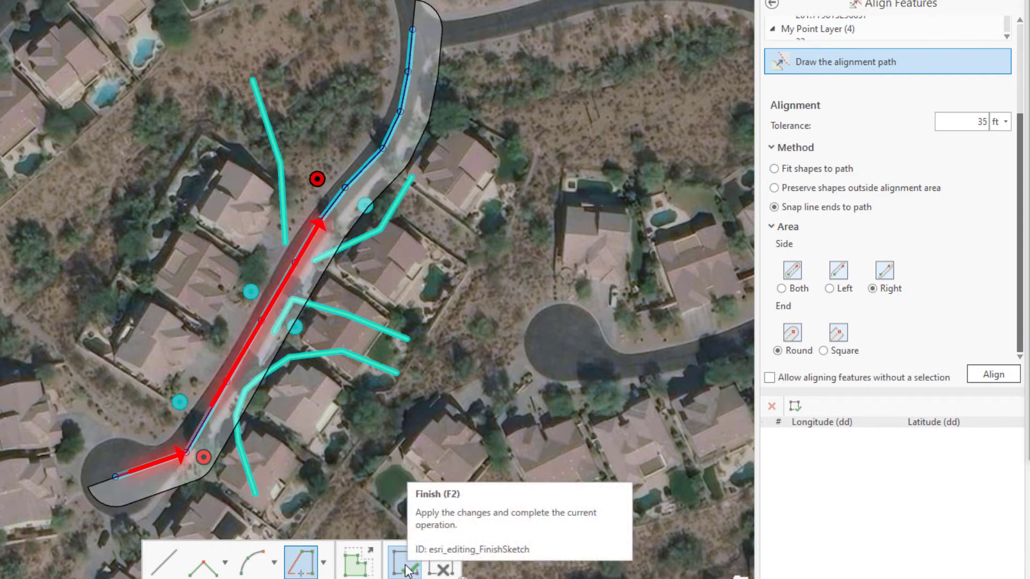
Step: Compare the Both, Left and Right alignment sides, leaving Side set to Right
{"action": "left_click", "coordinate": [784, 289]}
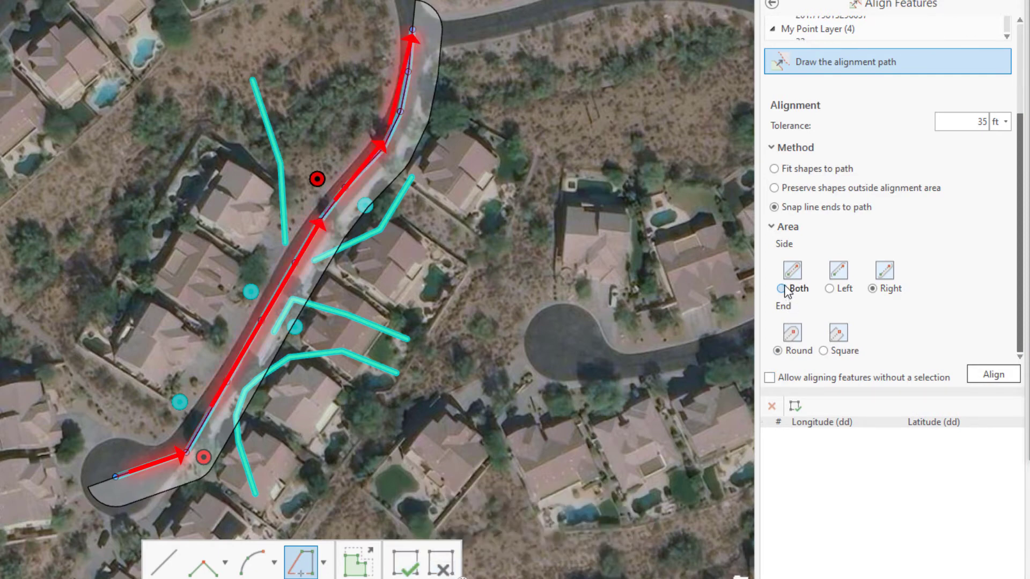
{"action": "left_click", "coordinate": [830, 290]}
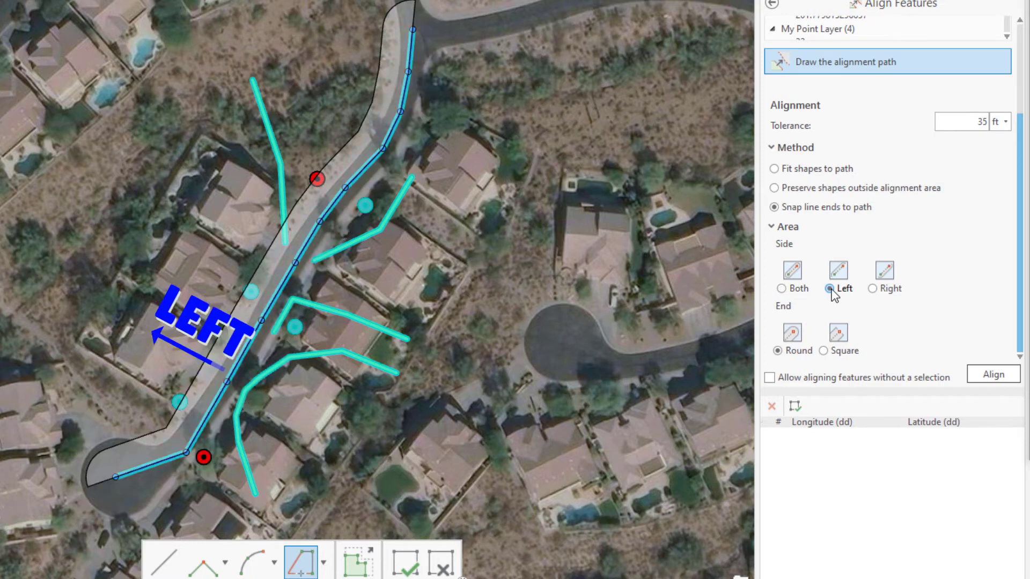
{"action": "left_click", "coordinate": [873, 290]}
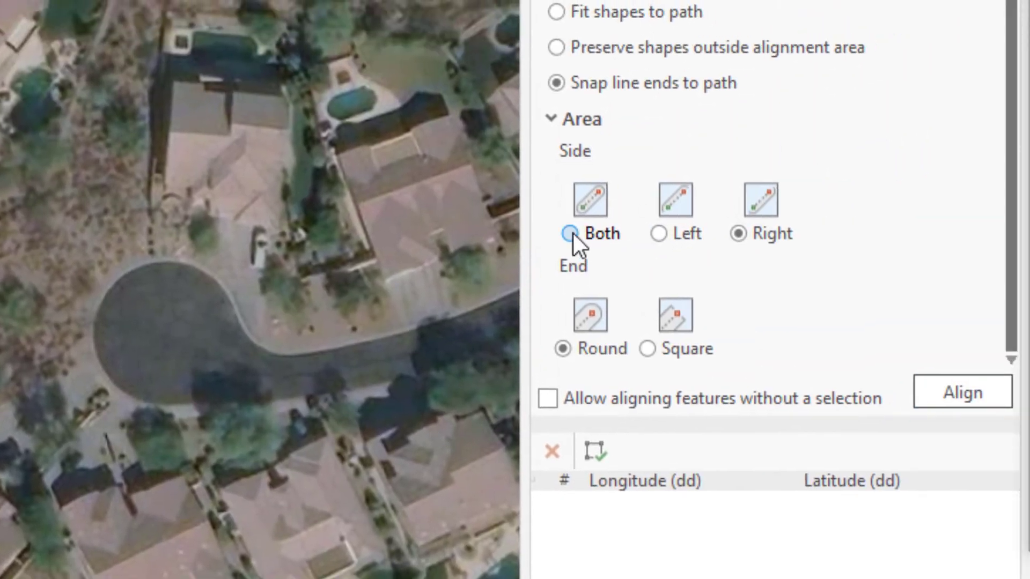
Step: Set Side to Both and End to Square, deselect everything, and enable aligning without a selection
{"action": "left_click", "coordinate": [572, 233]}
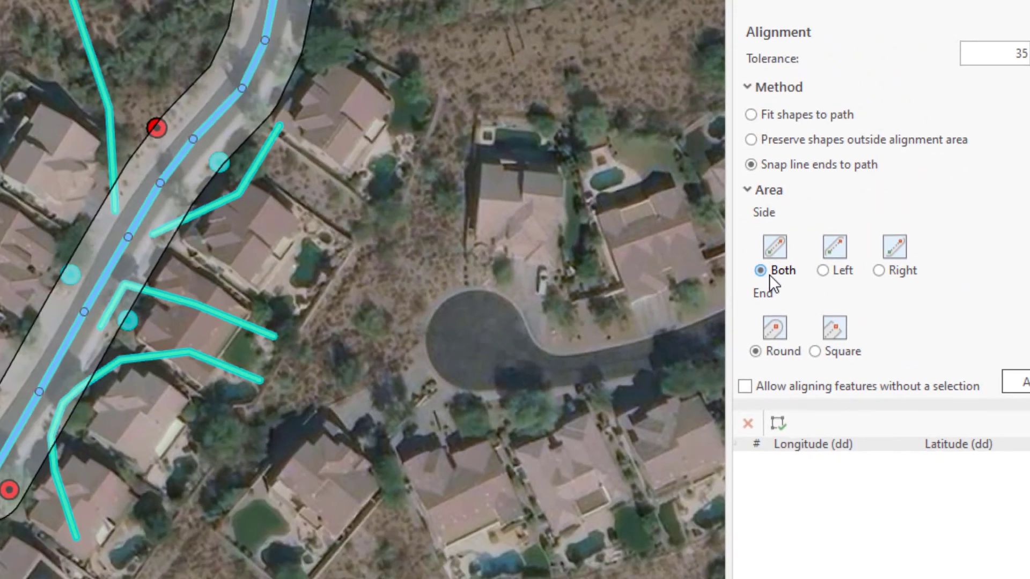
{"action": "key", "text": "Escape"}
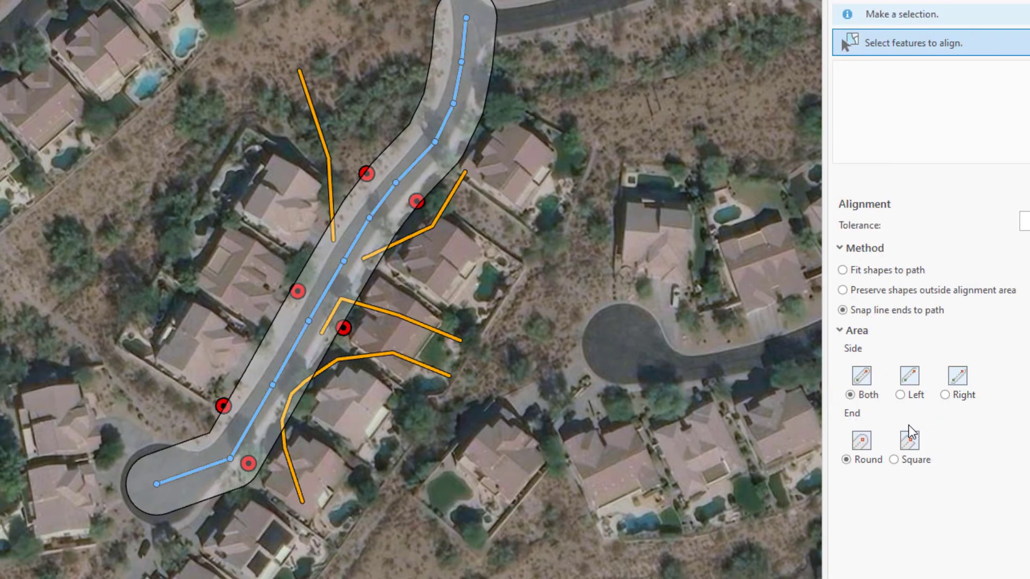
{"action": "left_click", "coordinate": [894, 459]}
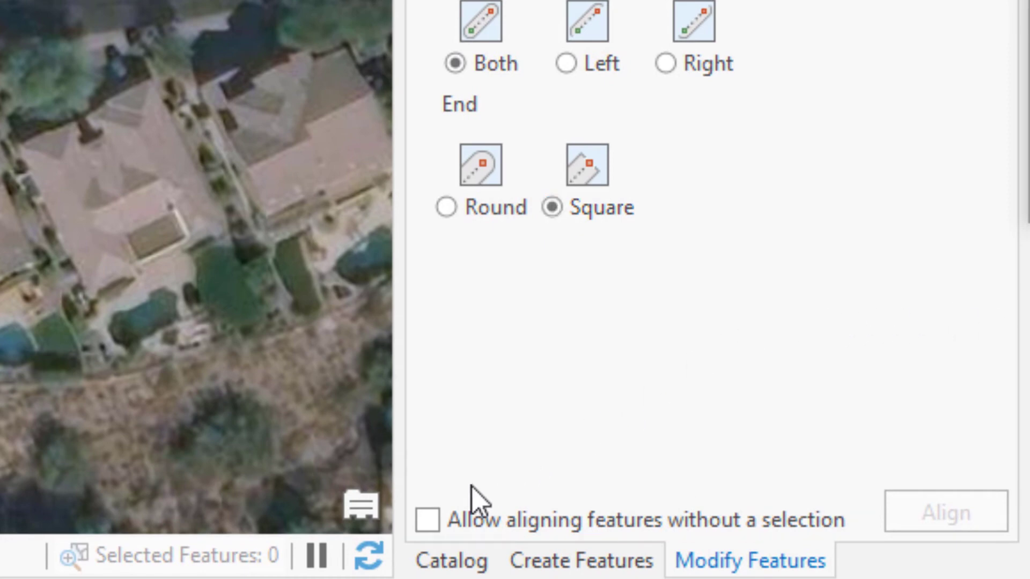
{"action": "left_click", "coordinate": [428, 519]}
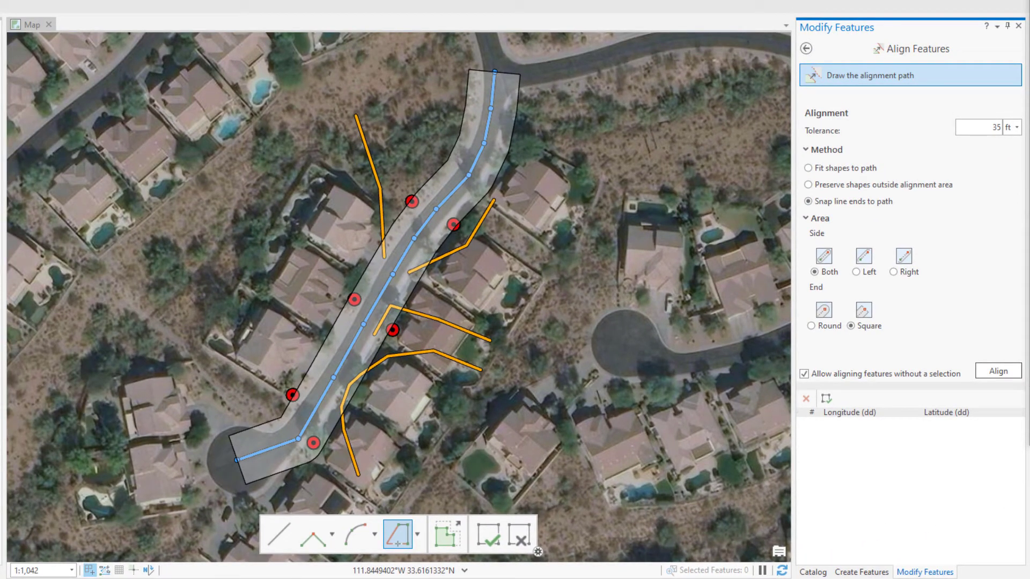
Step: Align the editable roads with nothing selected, then list layers by editing to check LinesStayPut
{"action": "left_click", "coordinate": [993, 370]}
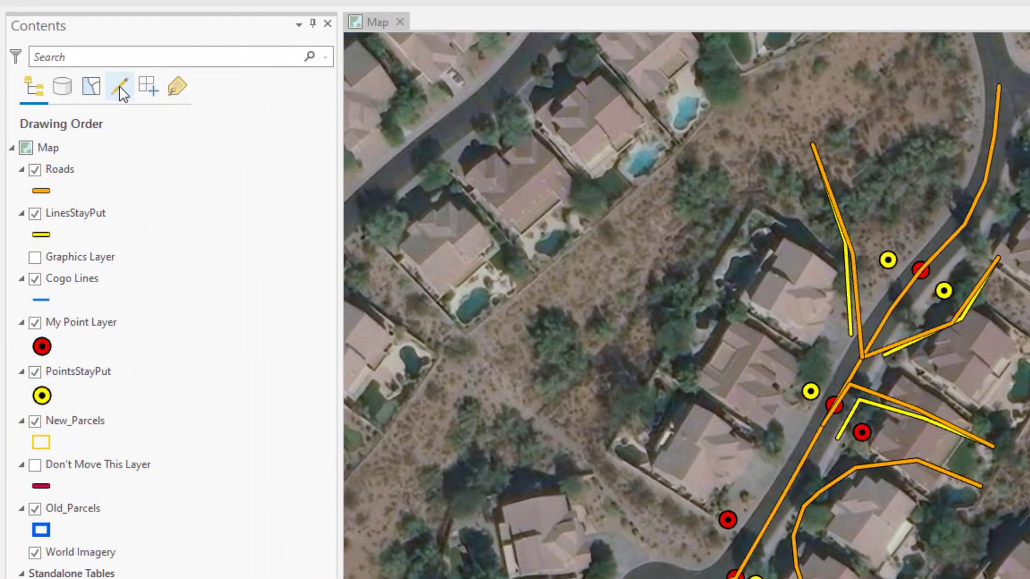
{"action": "left_click", "coordinate": [121, 87]}
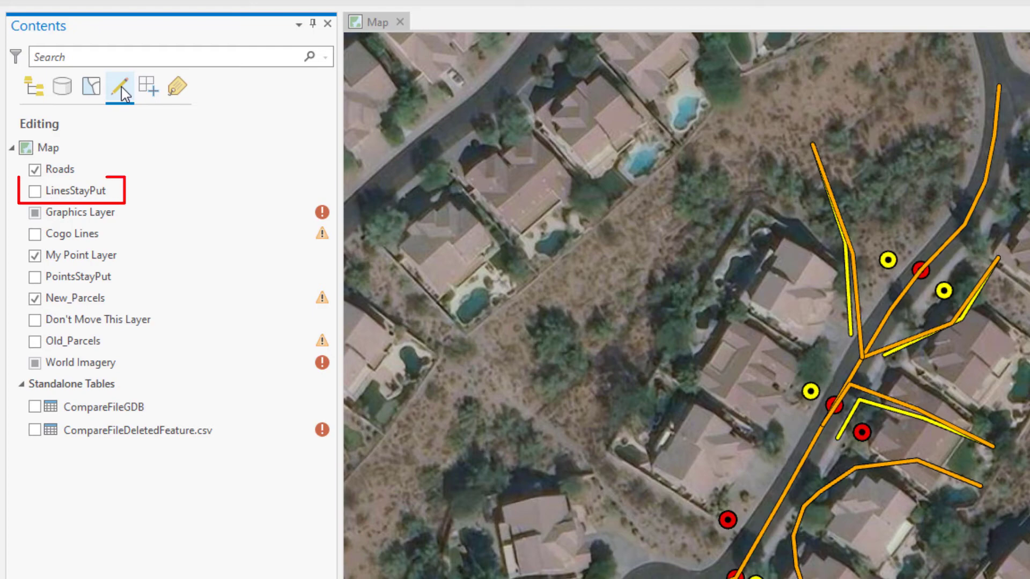
{"action": "left_click", "coordinate": [74, 194]}
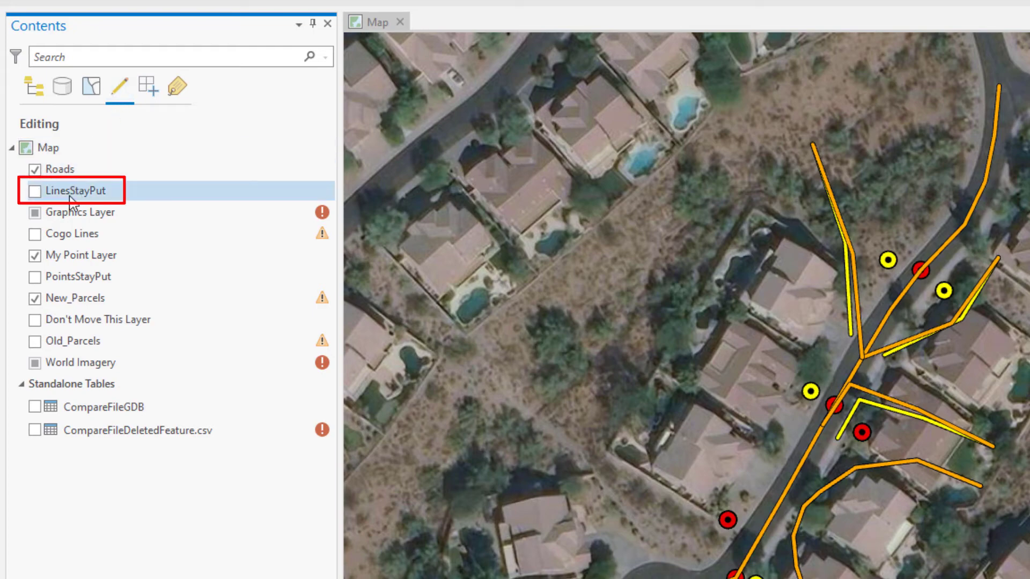